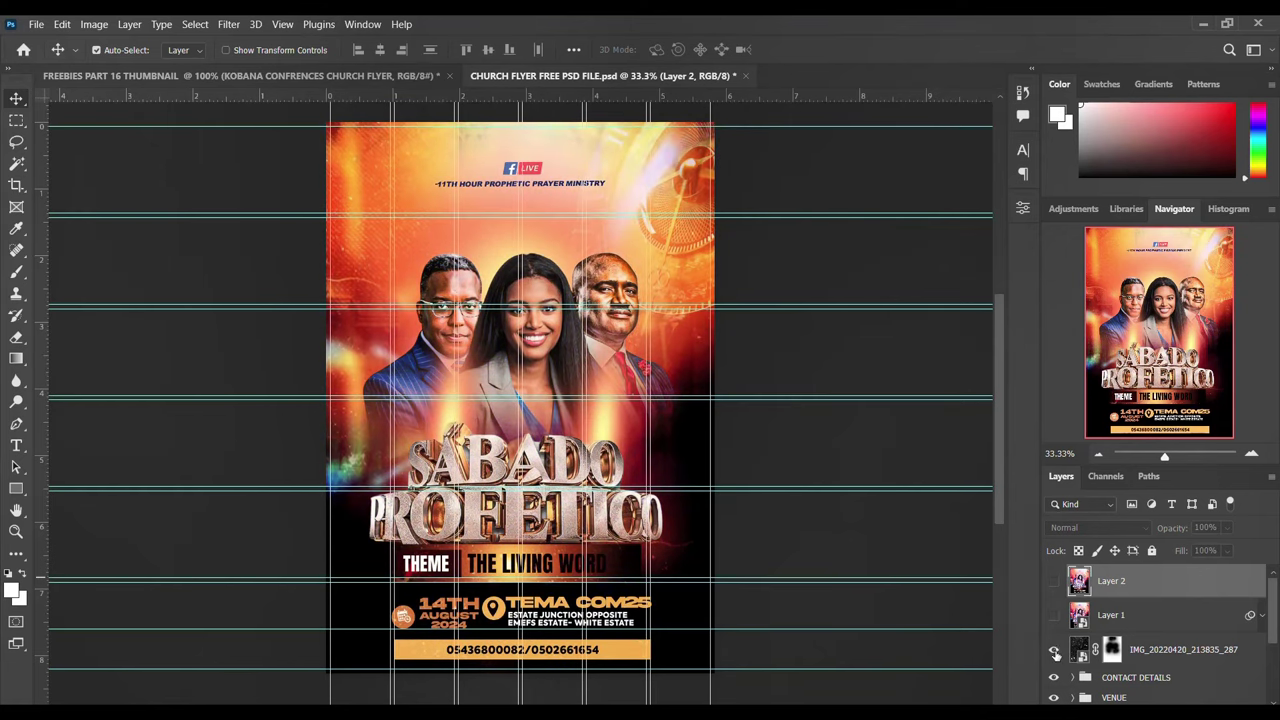
- Toggle the IMG_20220420_213835_287 photo layer off, on and off again, leaving it hidden for a warmer orange look
click(1055, 652)
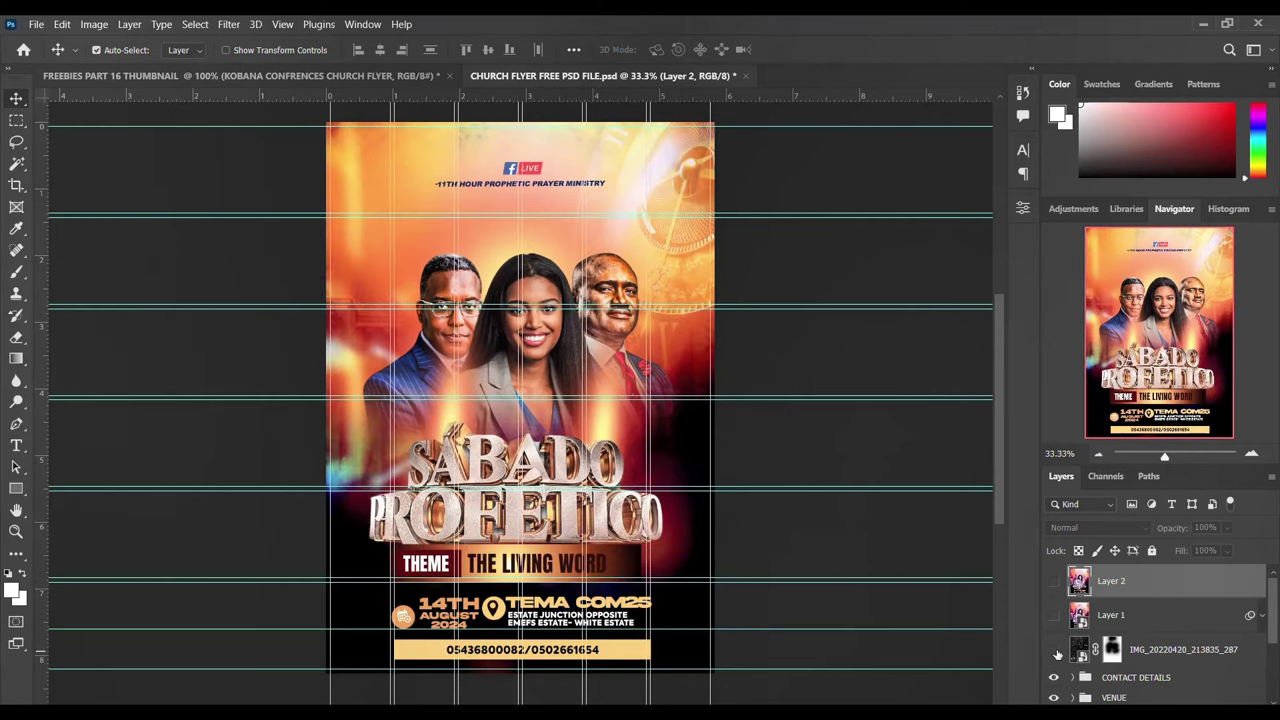
click(1055, 652)
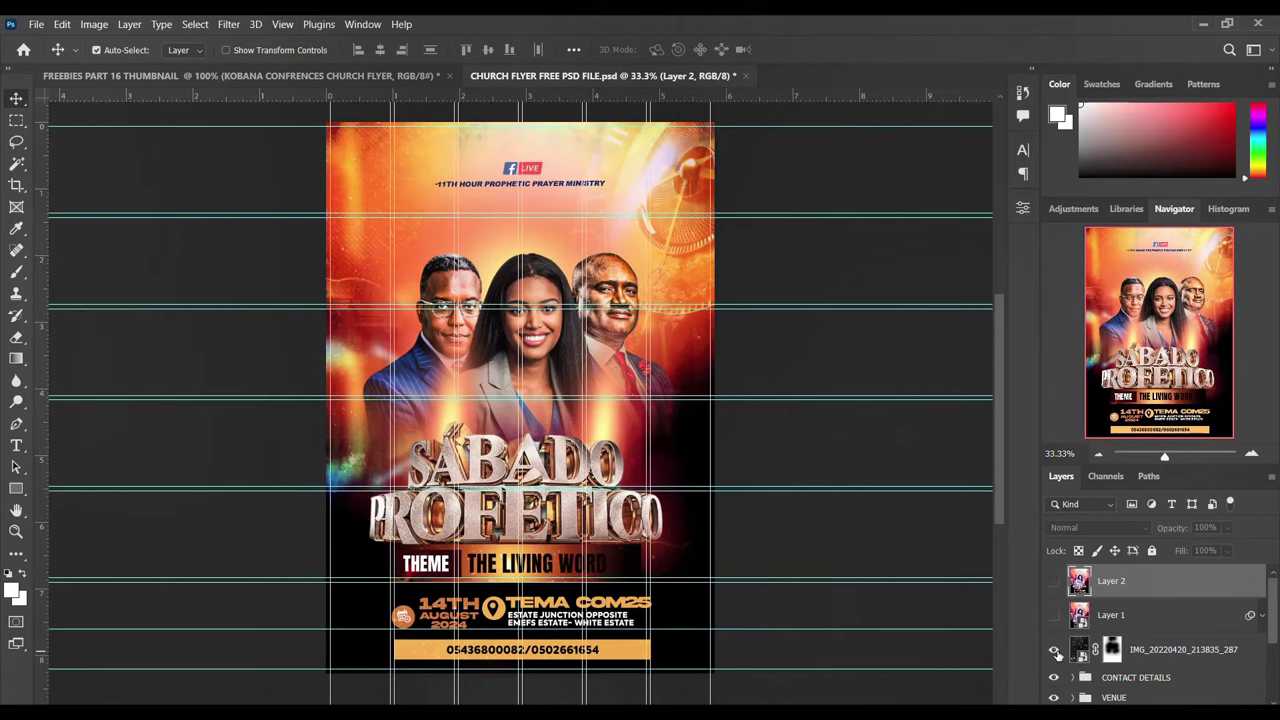
click(1055, 652)
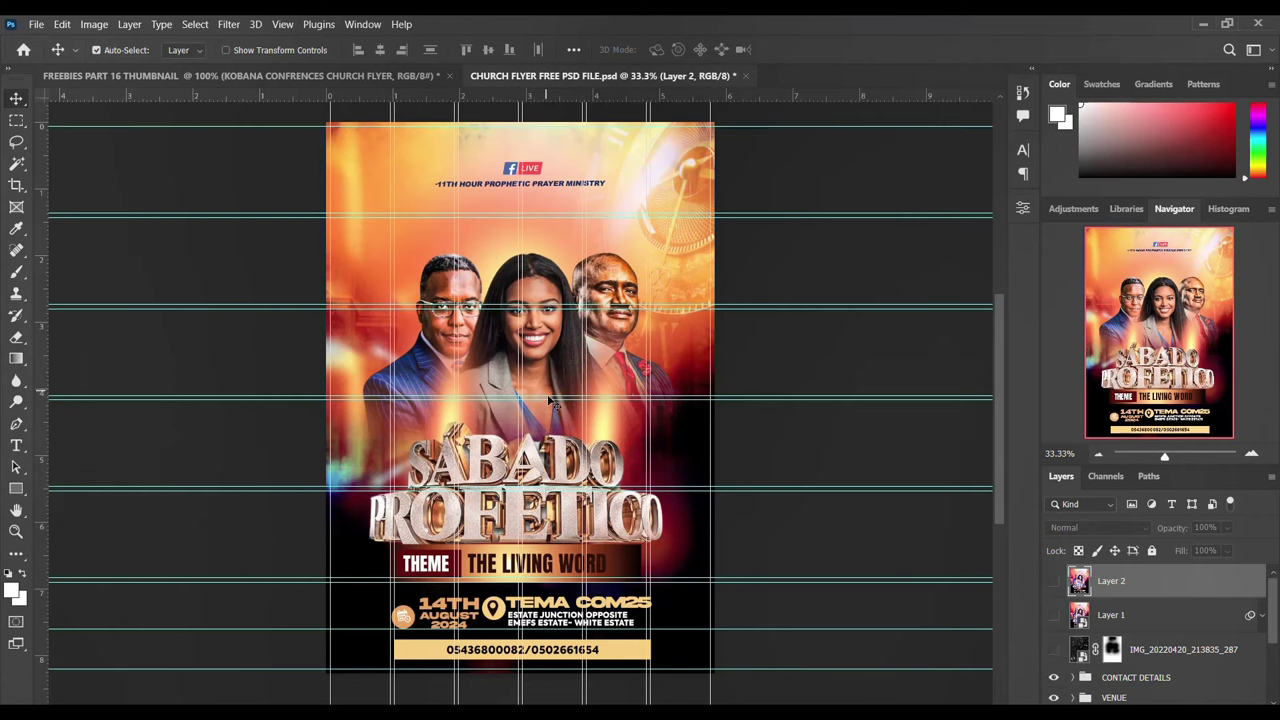
scroll(634, 393, down, 2)
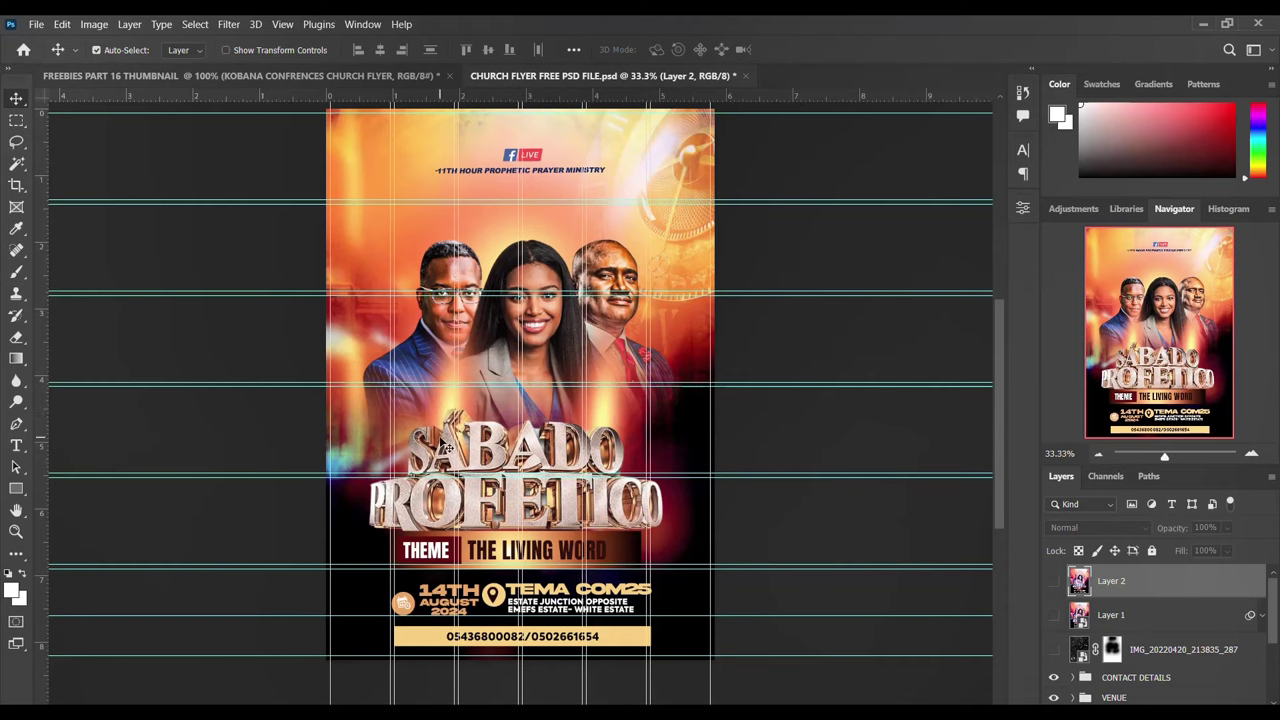
scroll(553, 418, up, 1)
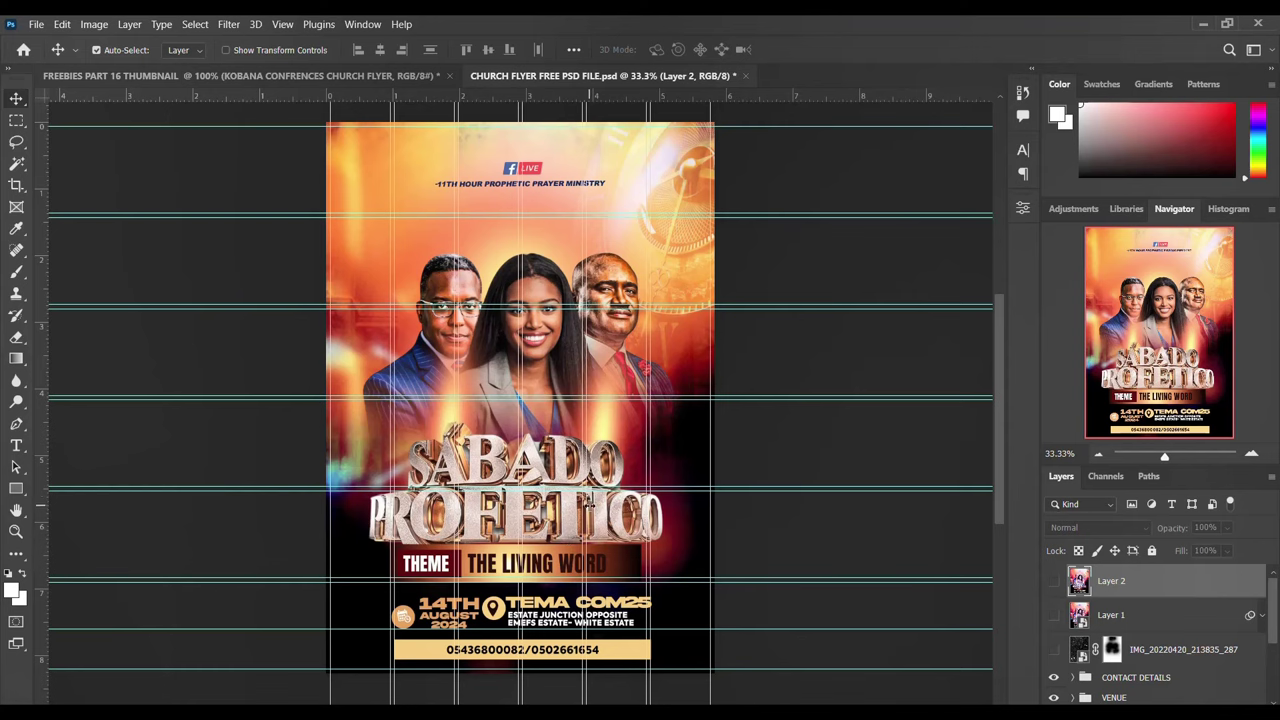
scroll(870, 470, down, 1)
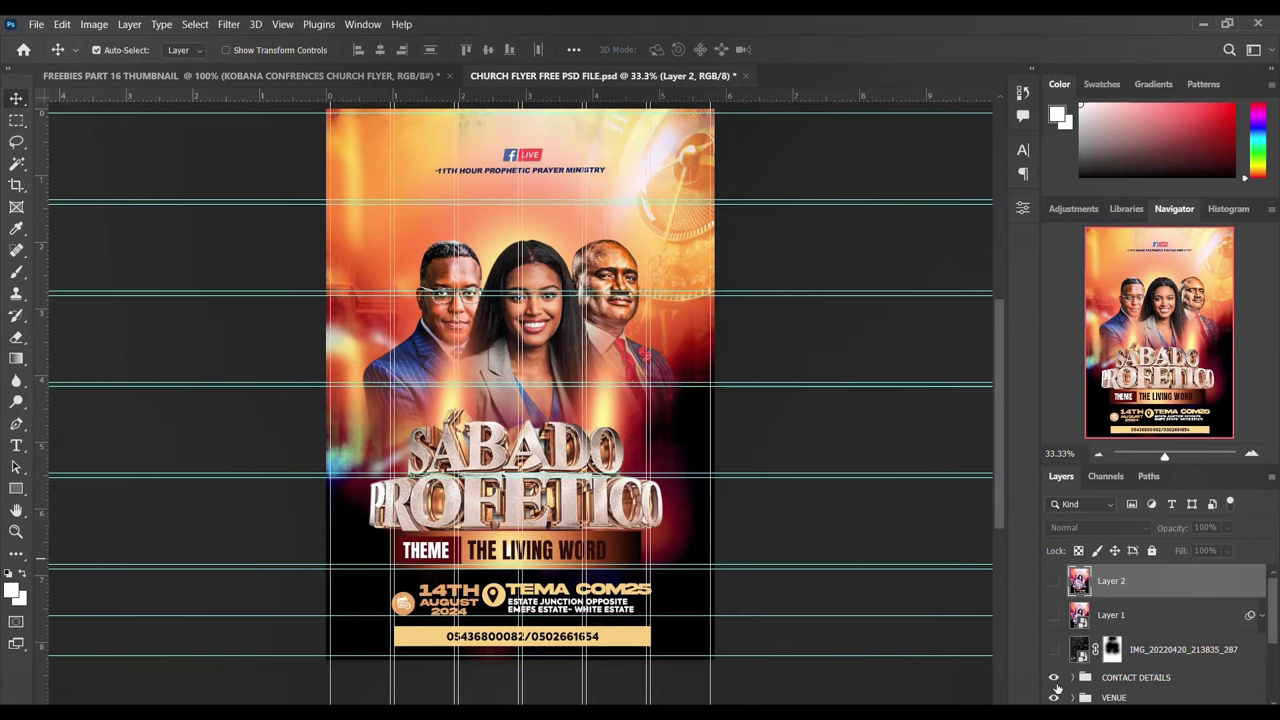
- Switch the CONTACT DETAILS group's visibility off and on repeatedly, ending with it visible
click(1055, 686)
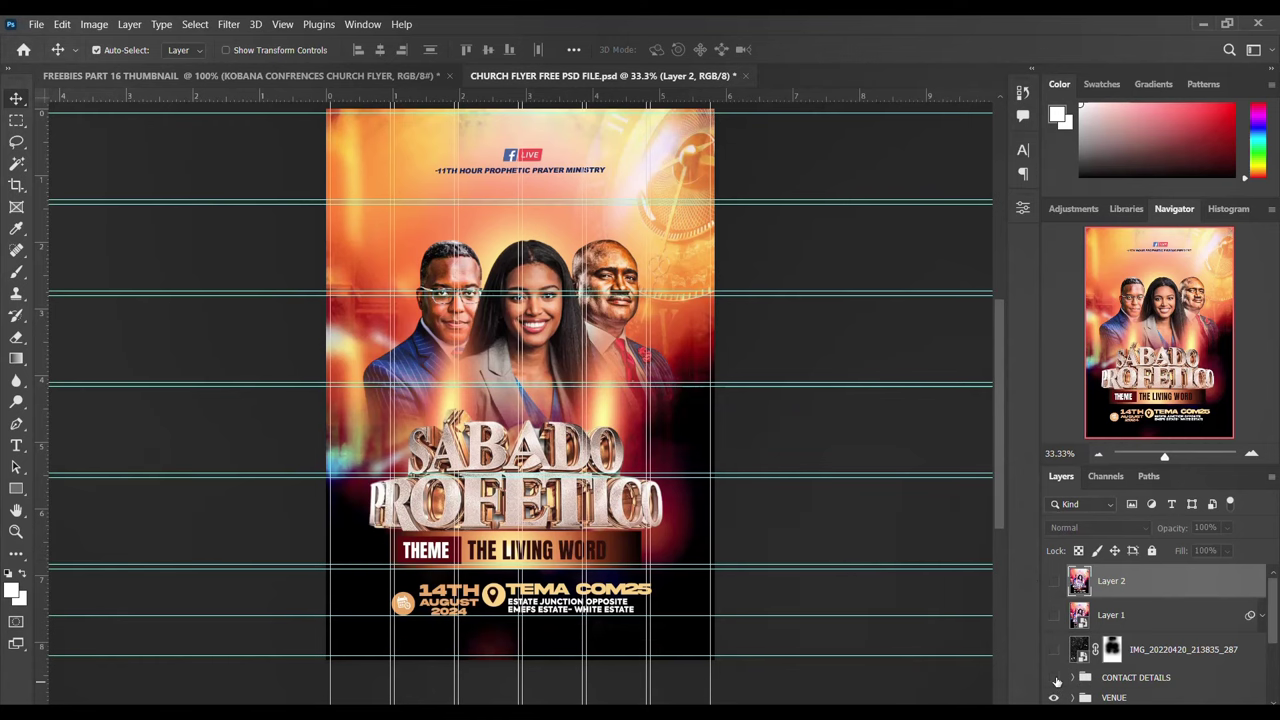
click(1054, 679)
click(1055, 679)
click(1053, 679)
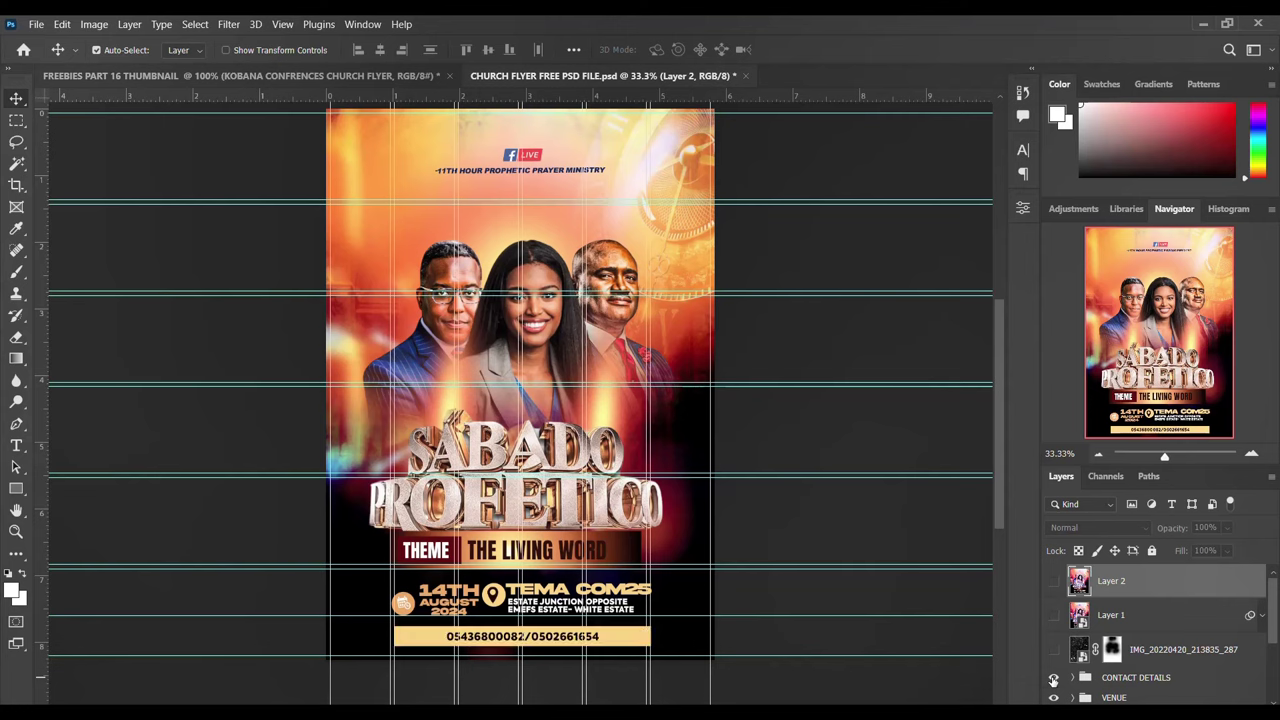
click(1053, 679)
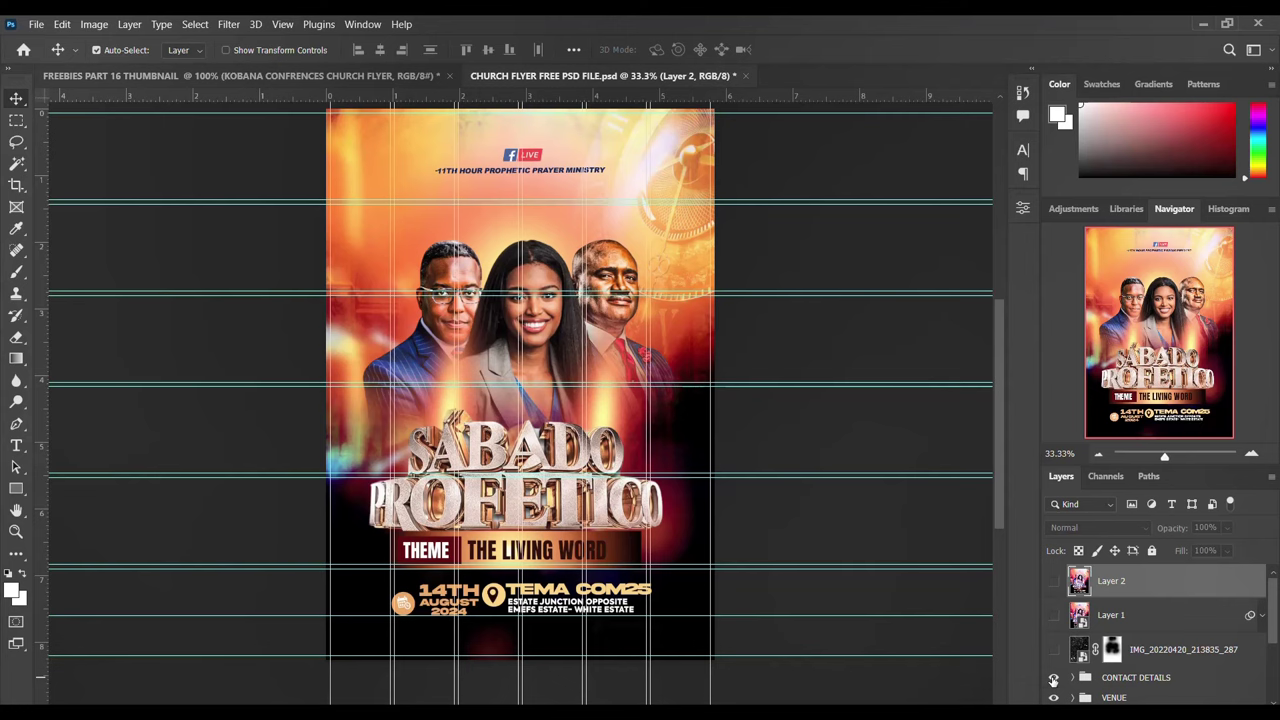
click(1053, 679)
click(1053, 679)
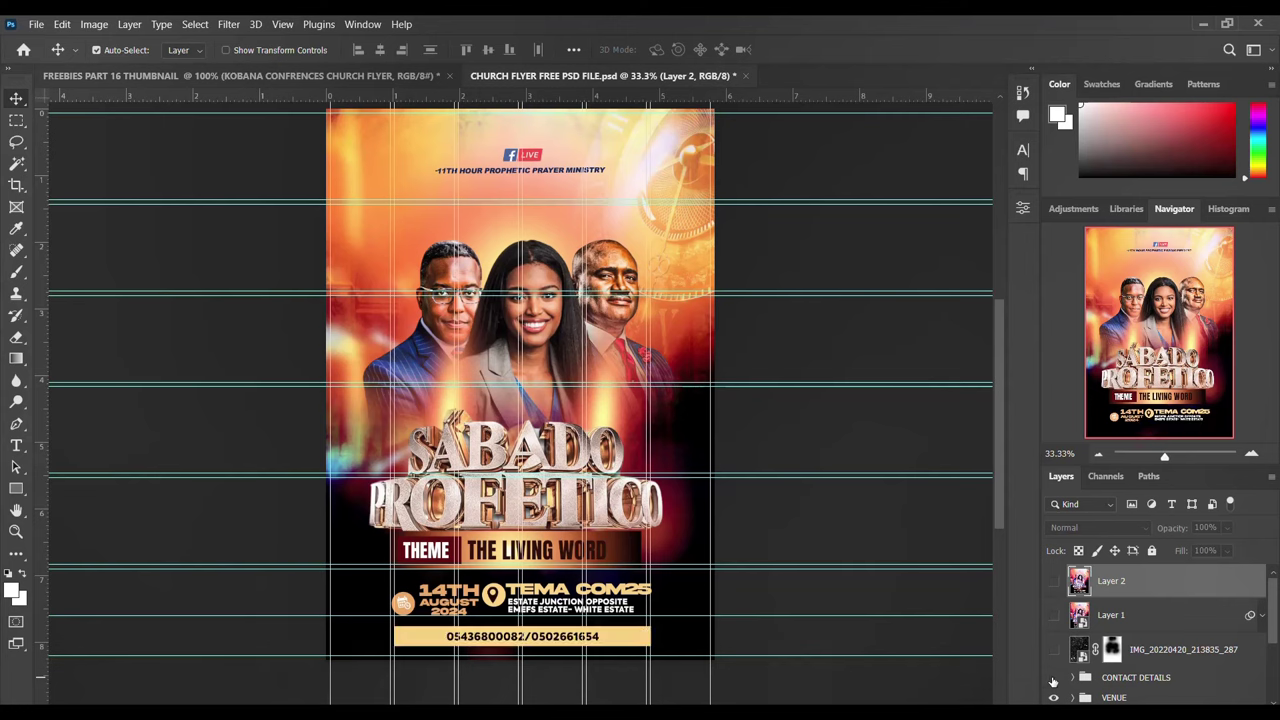
click(1053, 679)
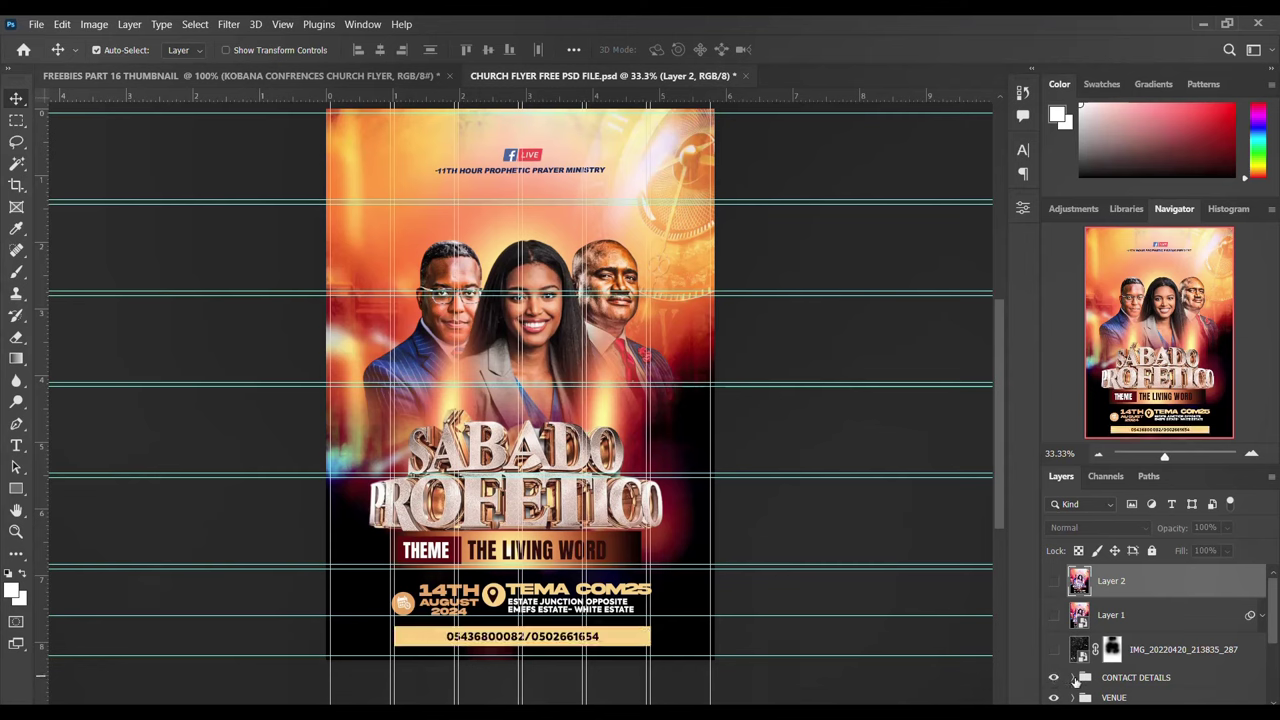
- Expand the CONTACT DETAILS group to show its phone-number text and Rectangle 3 layers
click(1073, 679)
click(1073, 679)
click(1073, 679)
scroll(1100, 640, down, 3)
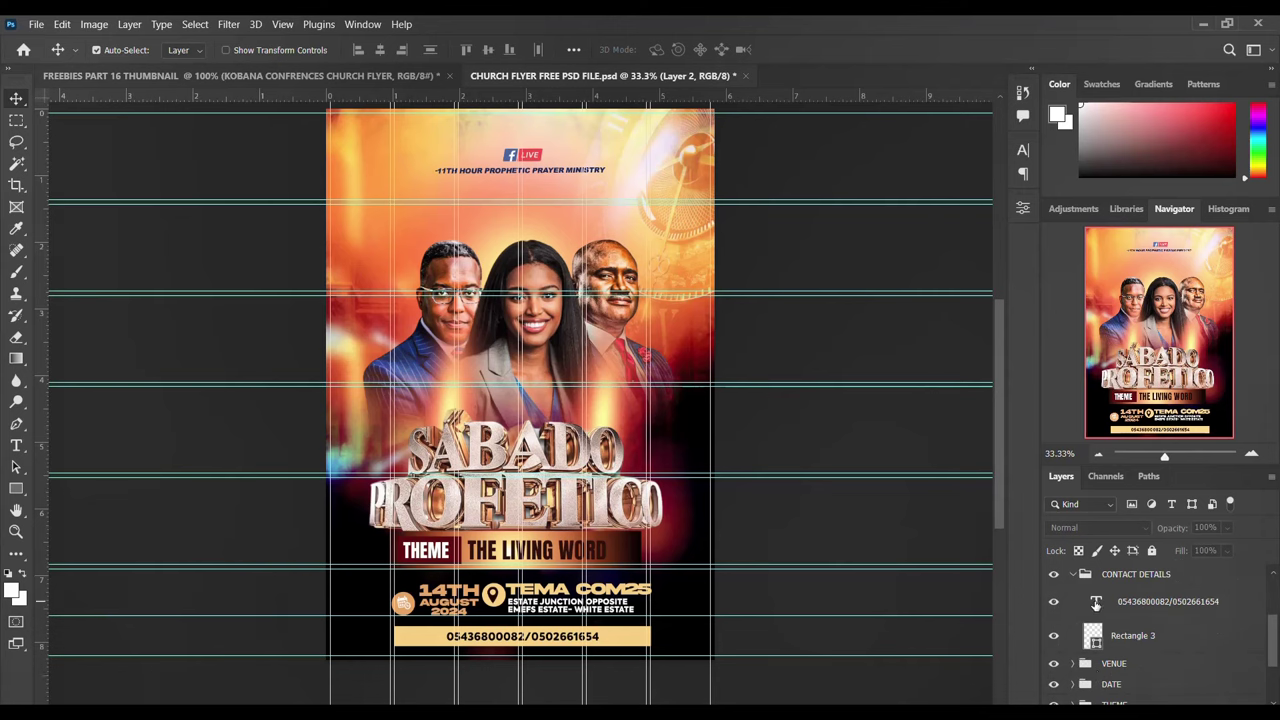
click(1096, 603)
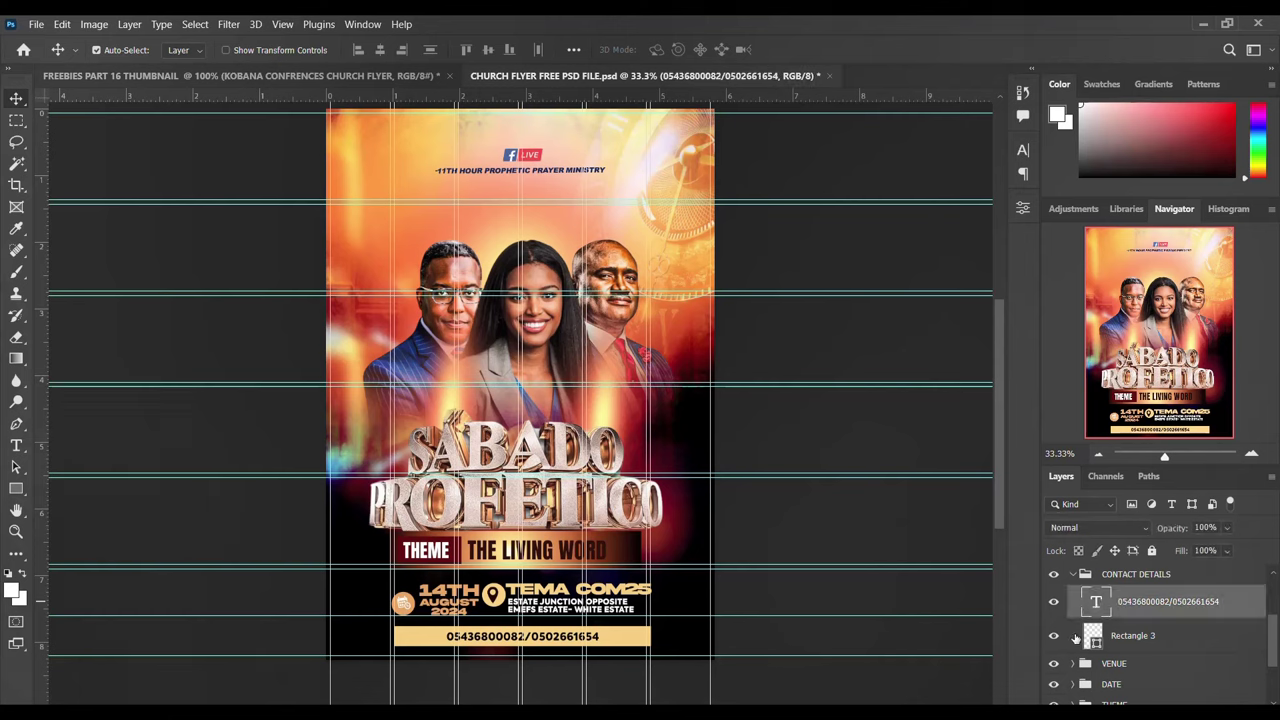
drag(16, 488, 62, 488)
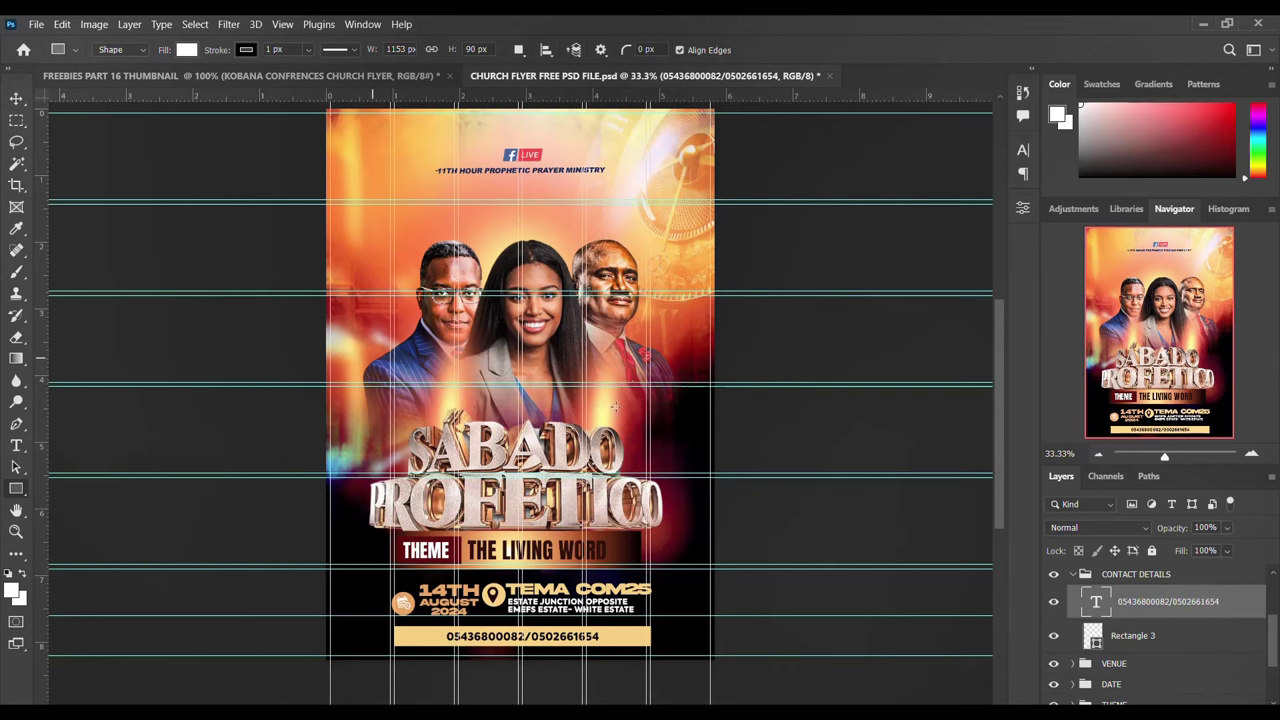
drag(618, 407, 671, 363)
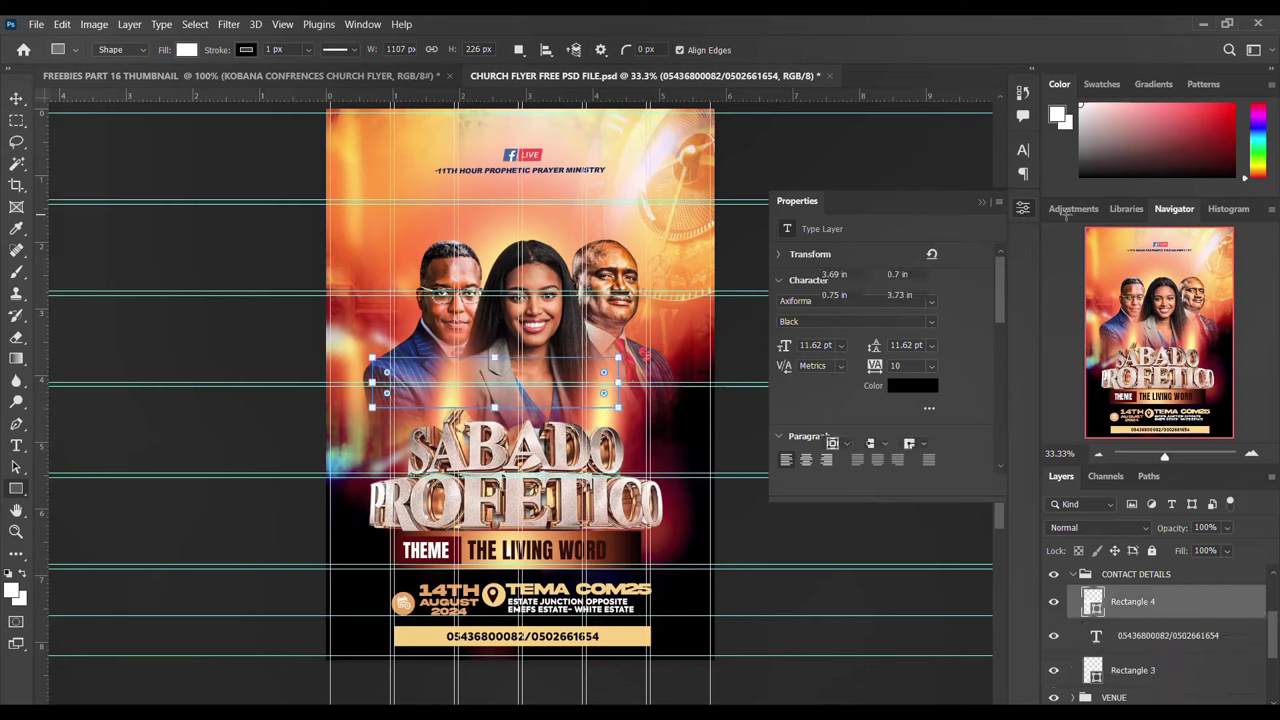
click(1022, 208)
key(Delete)
scroll(520, 400, up, 1)
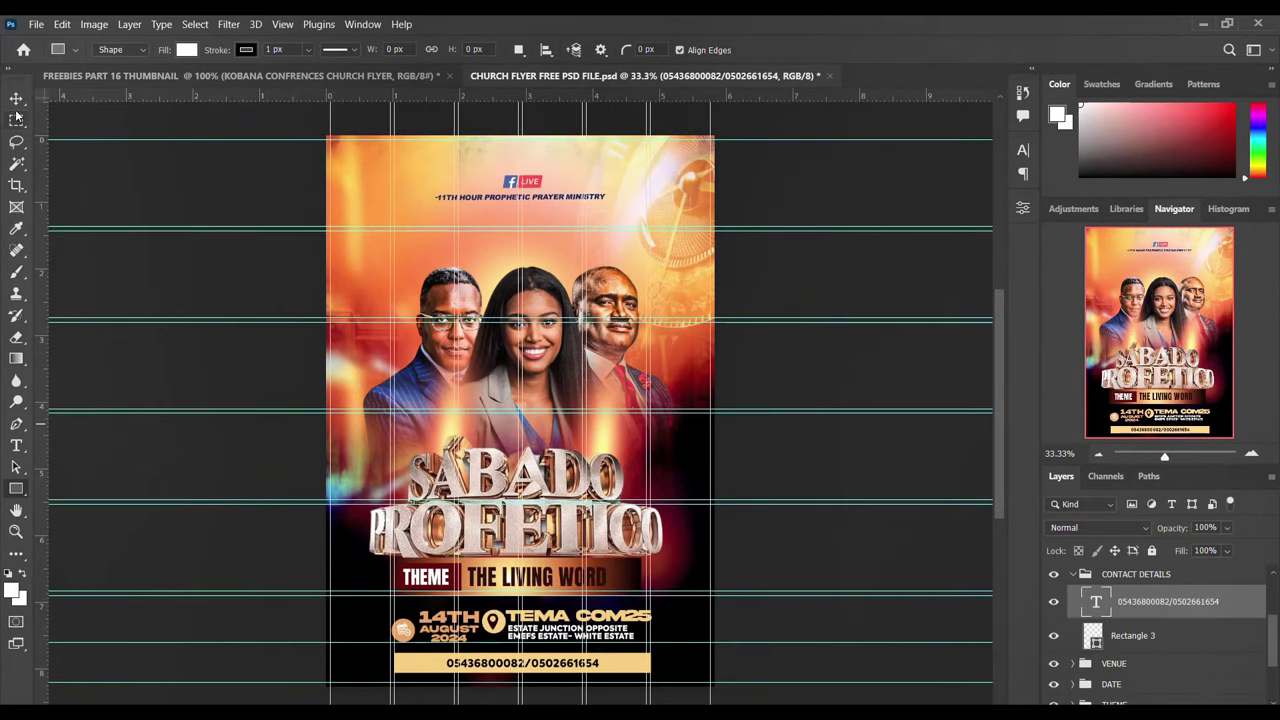
click(16, 98)
click(1106, 638)
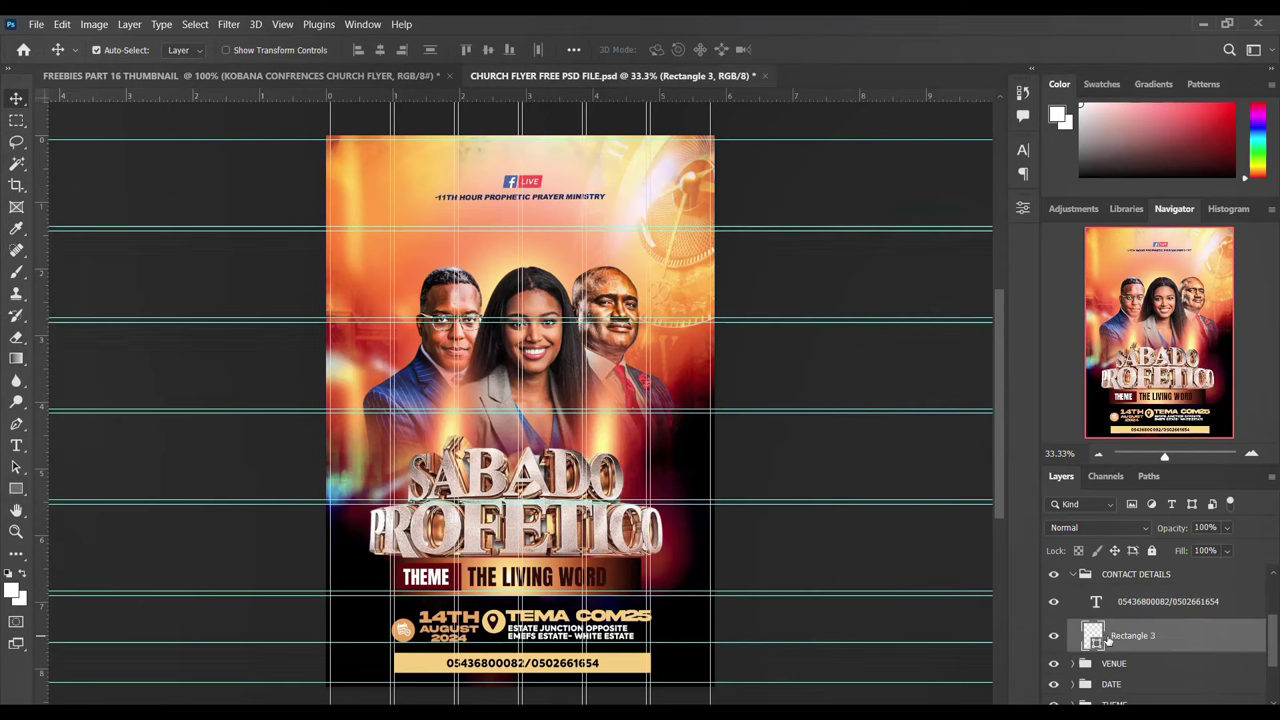
- Try paler and richer beige fills for Rectangle 3, keep f3c97c, then select the phone-number text
click(1024, 211)
click(831, 377)
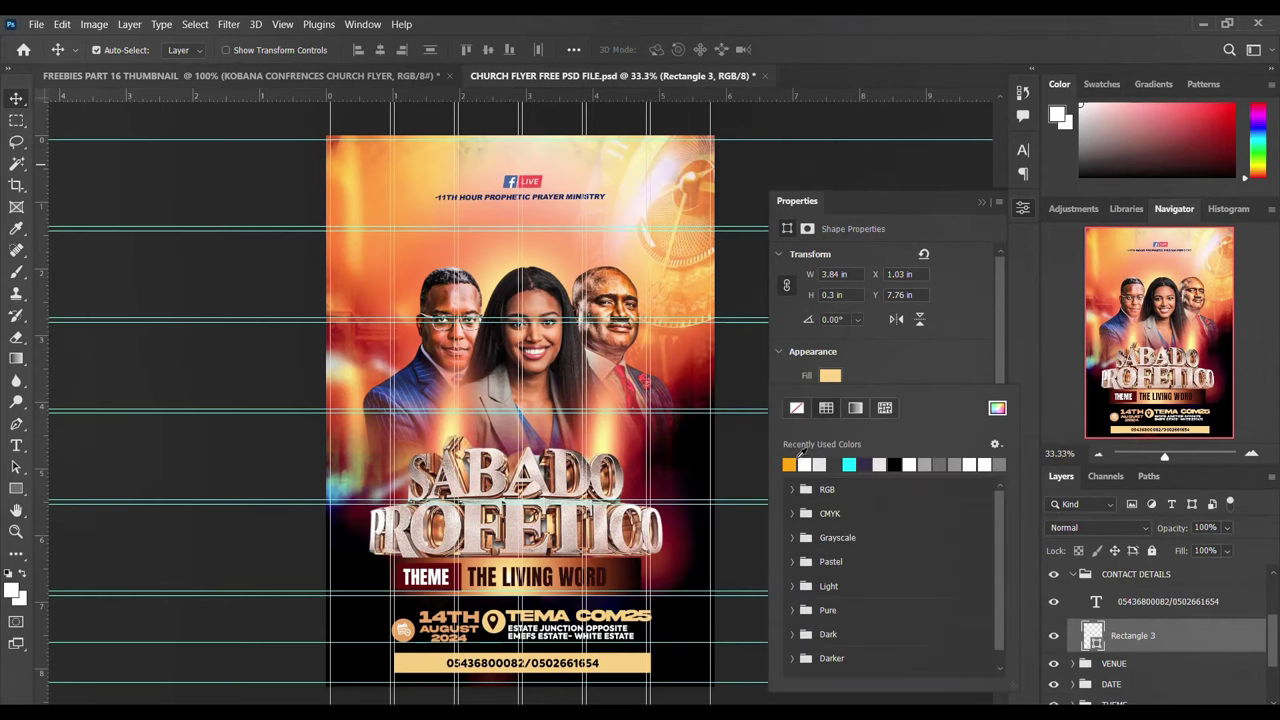
click(997, 409)
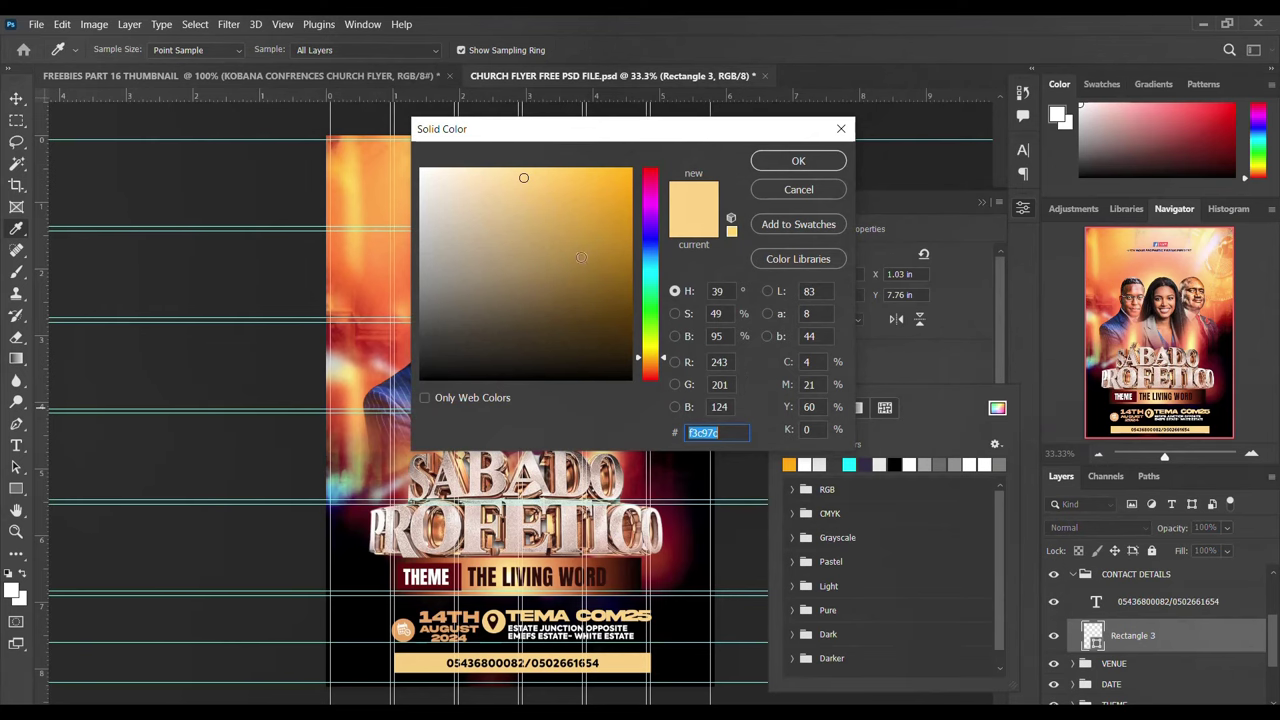
click(581, 257)
click(525, 224)
click(466, 190)
click(540, 200)
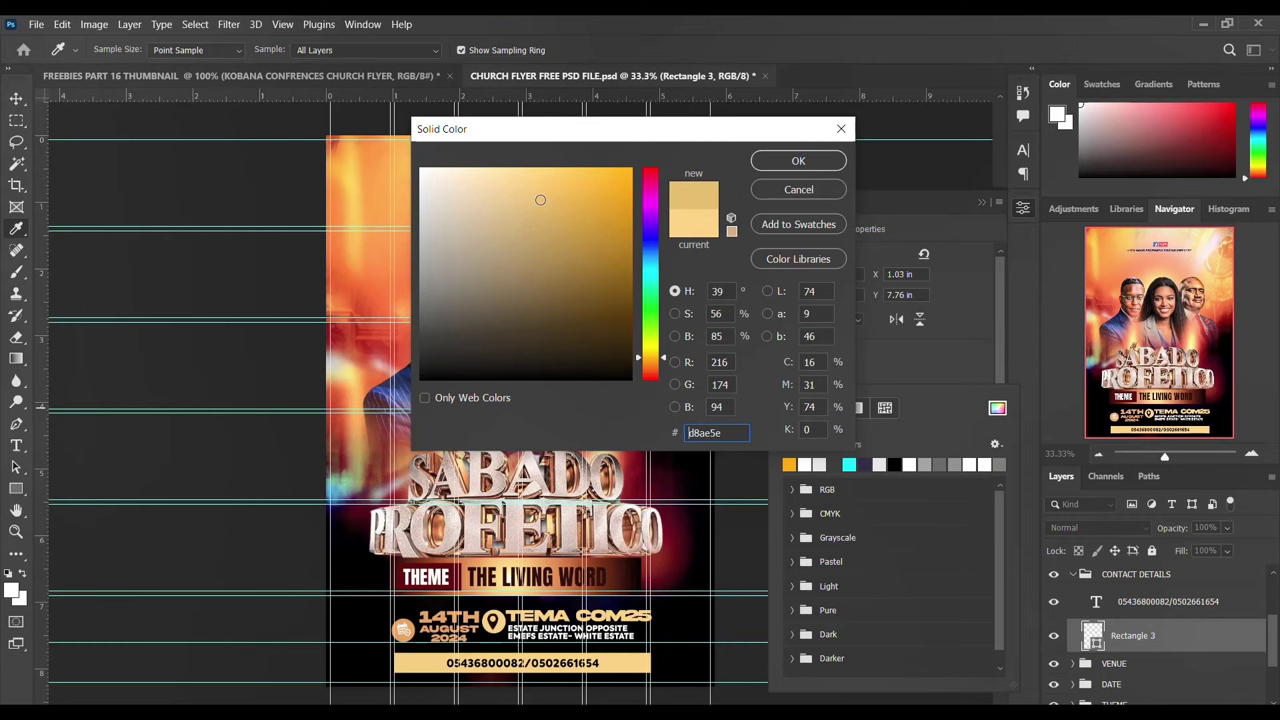
click(697, 231)
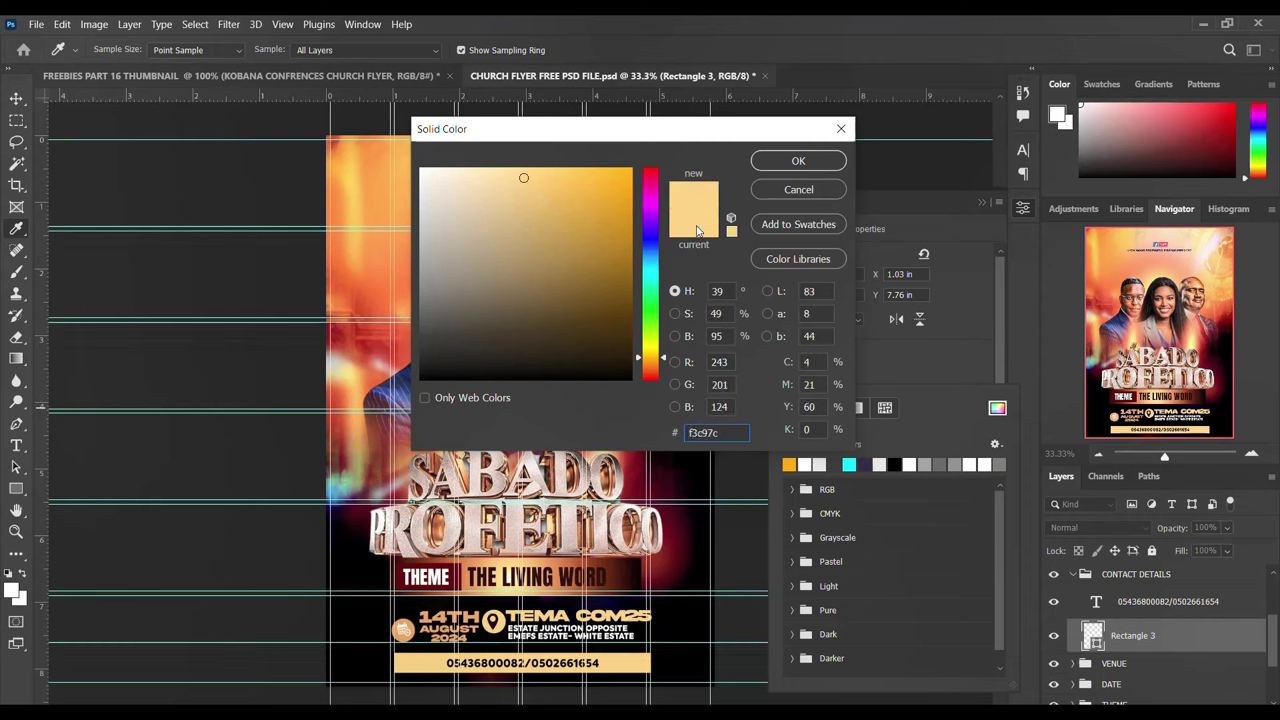
click(798, 161)
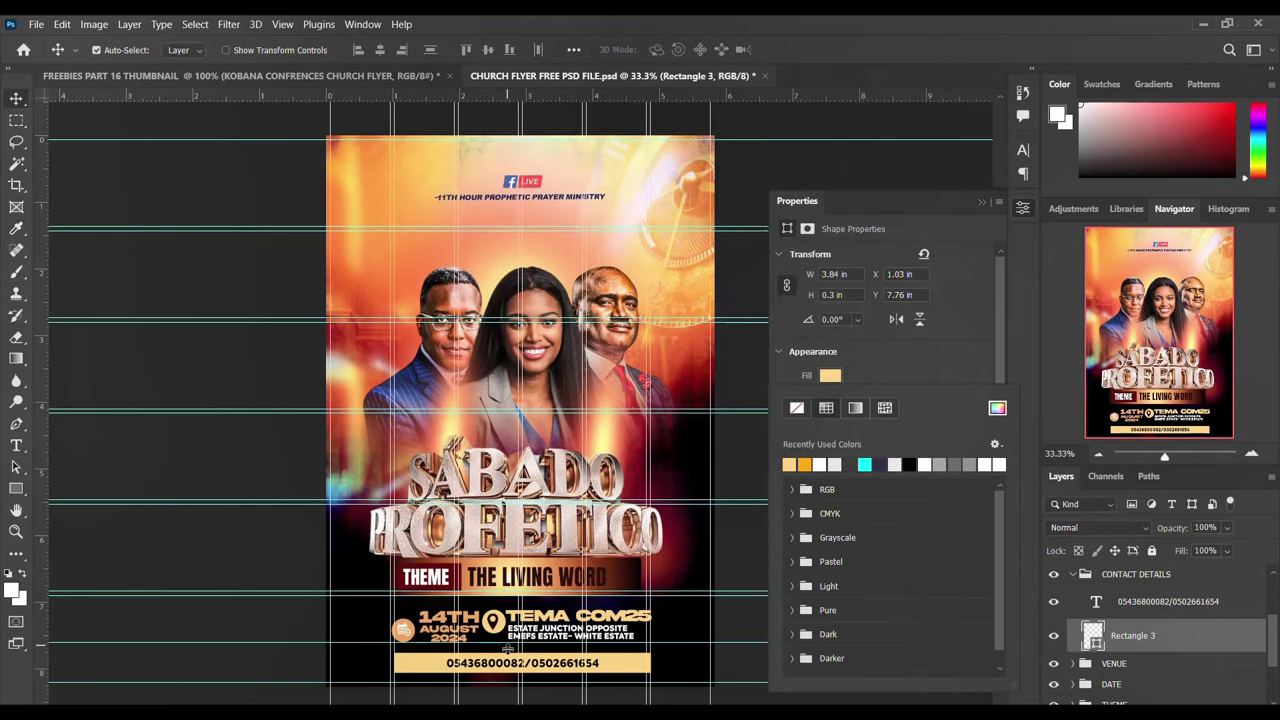
click(490, 668)
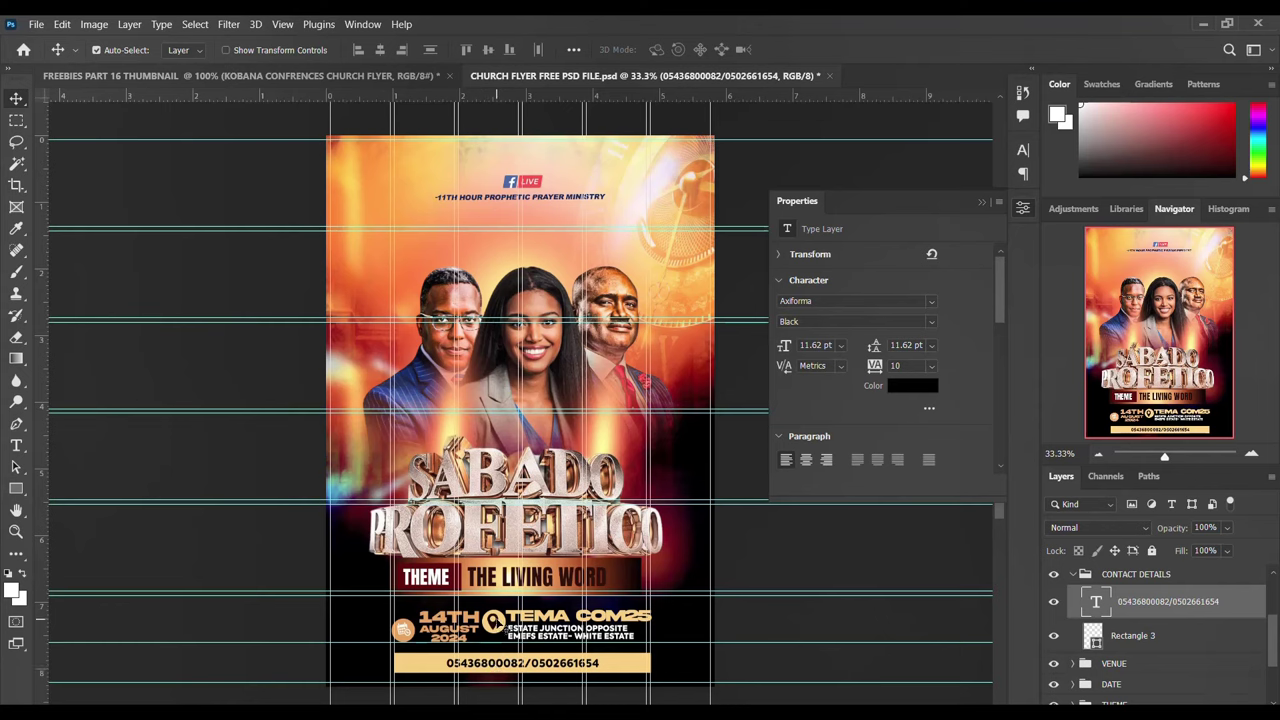
- Select the map pin and VENUE group layers, close the layer properties, and collapse CONTACT DETAILS
click(500, 628)
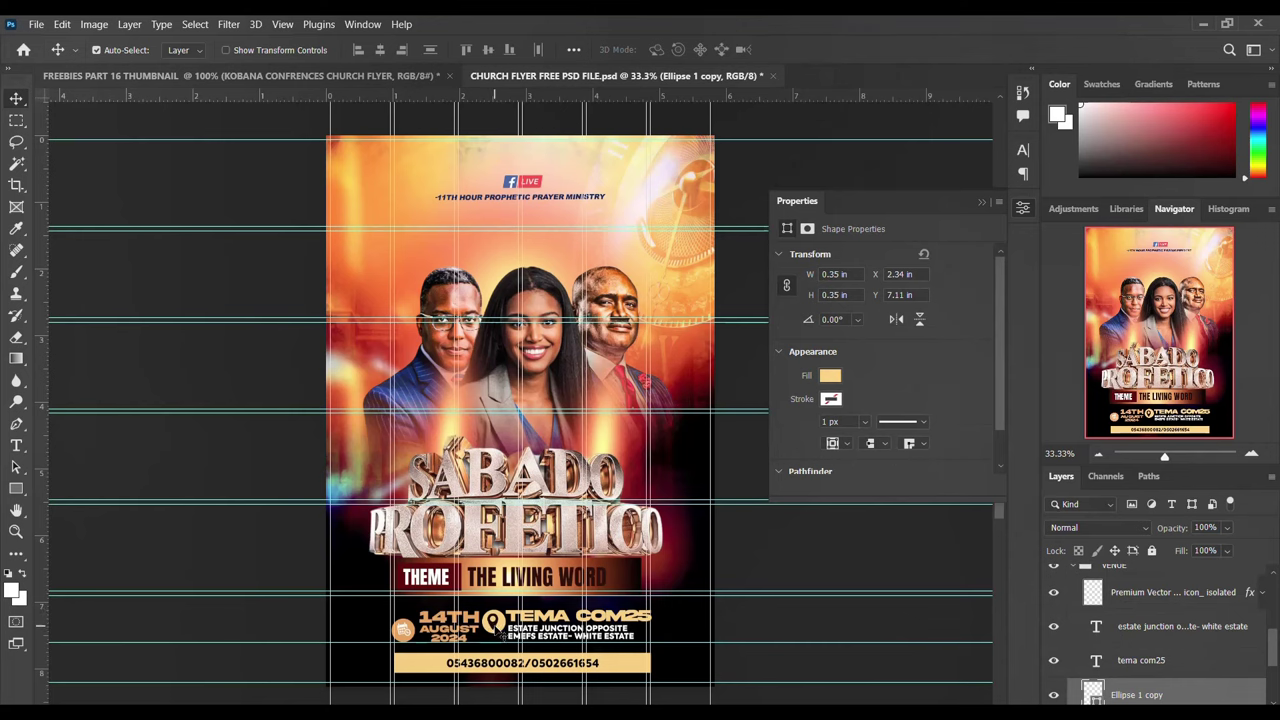
click(495, 623)
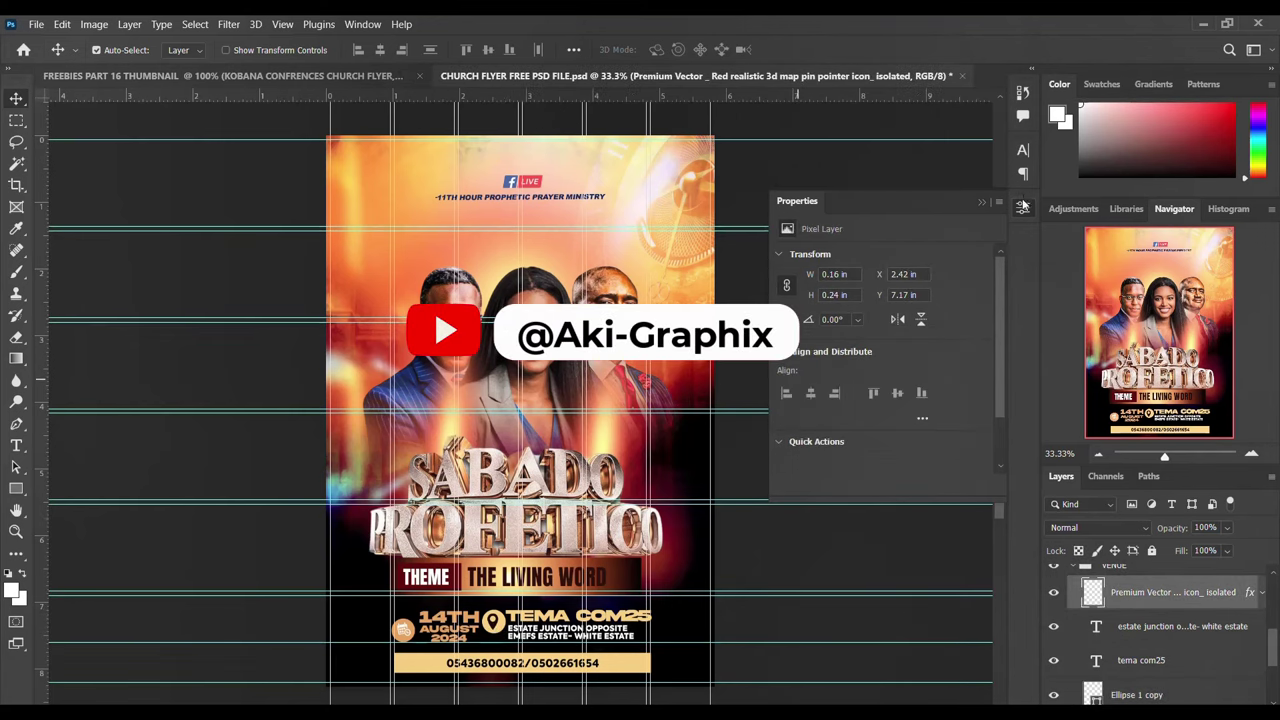
click(1022, 207)
scroll(1077, 643, up, 2)
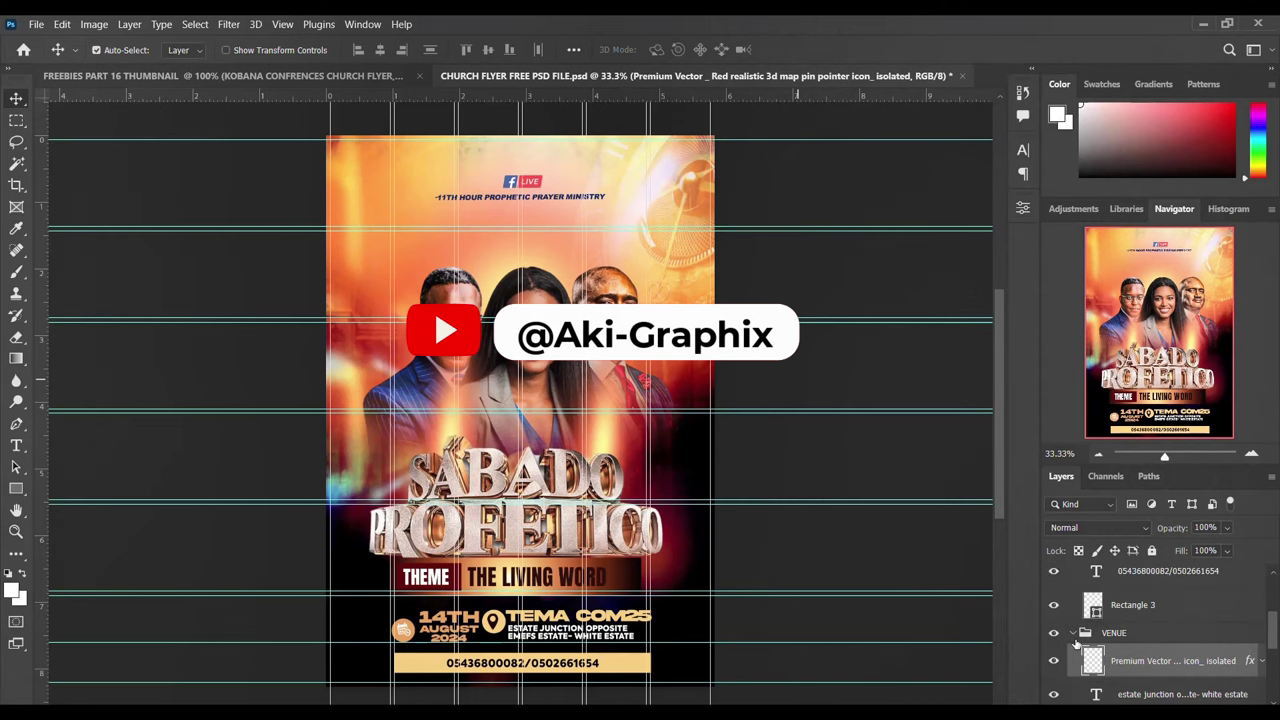
click(1077, 634)
scroll(1077, 640, up, 2)
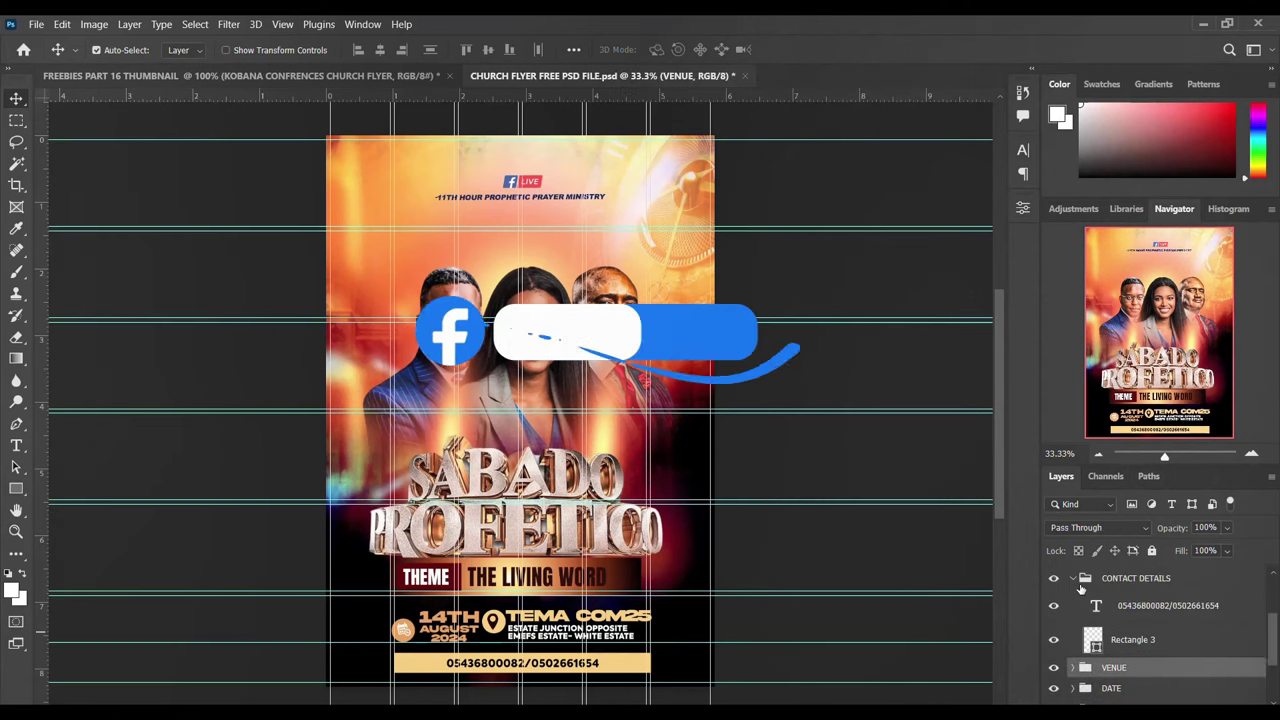
scroll(1077, 659, down, 1)
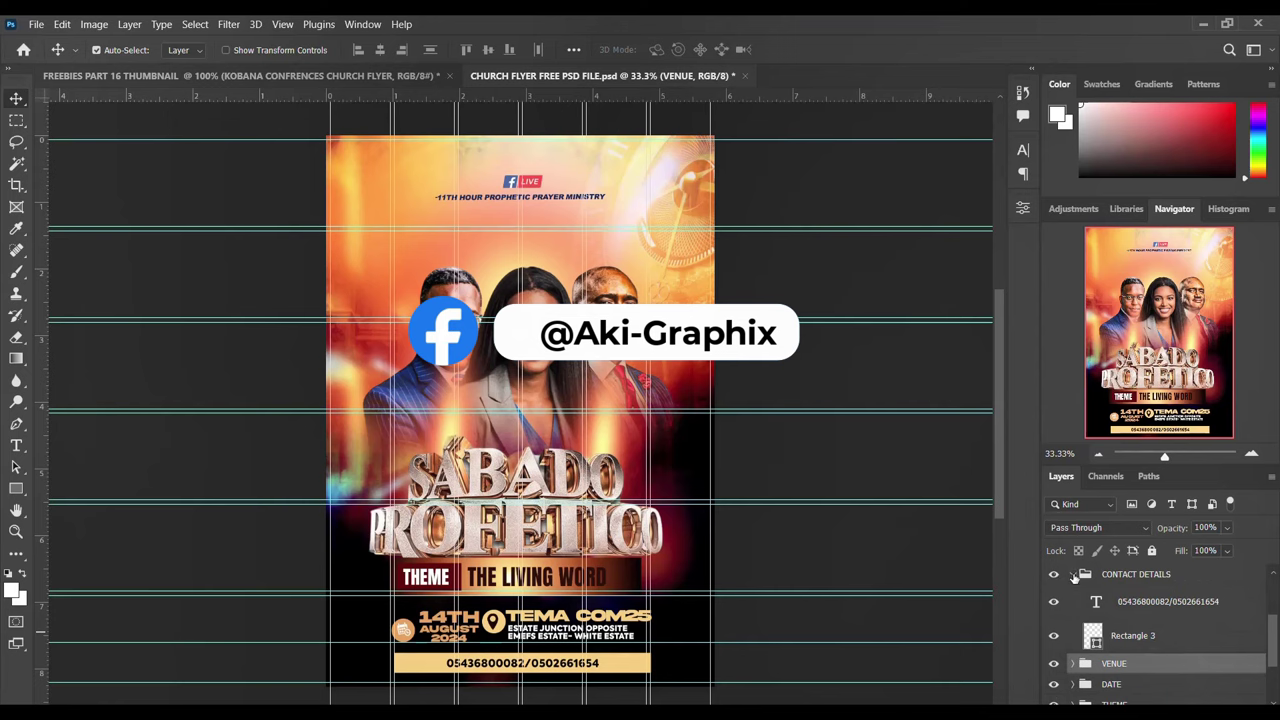
click(1073, 576)
- Hide the VENUE, THEME, DATE and CONTACT DETAILS groups, then show THEME and DATE again
click(1054, 595)
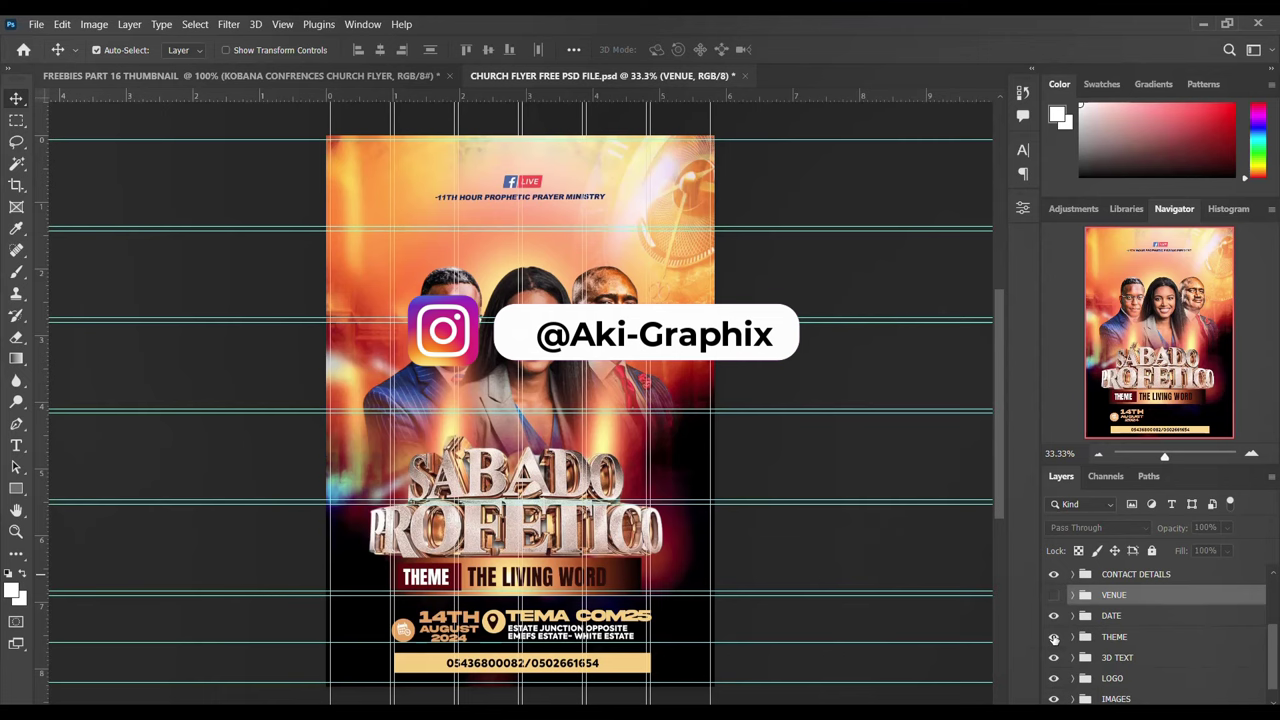
drag(1055, 637, 1054, 576)
scroll(1058, 590, up, 1)
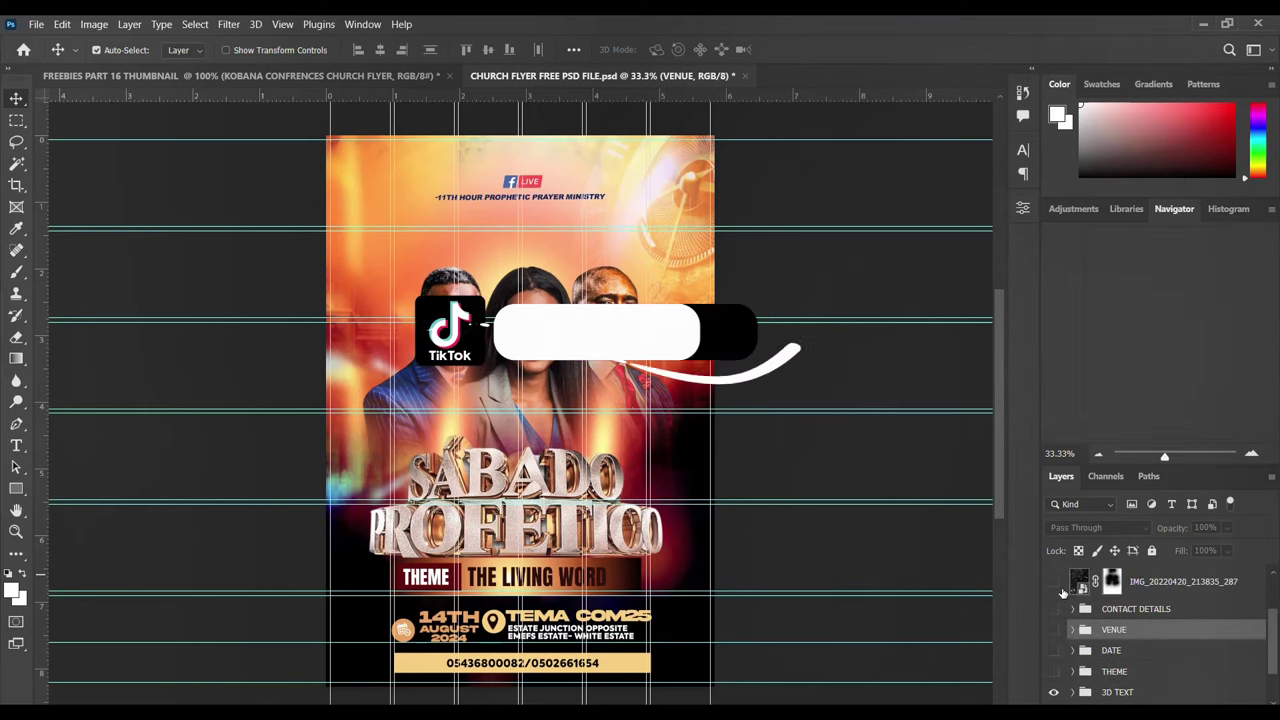
scroll(1065, 620, down, 1)
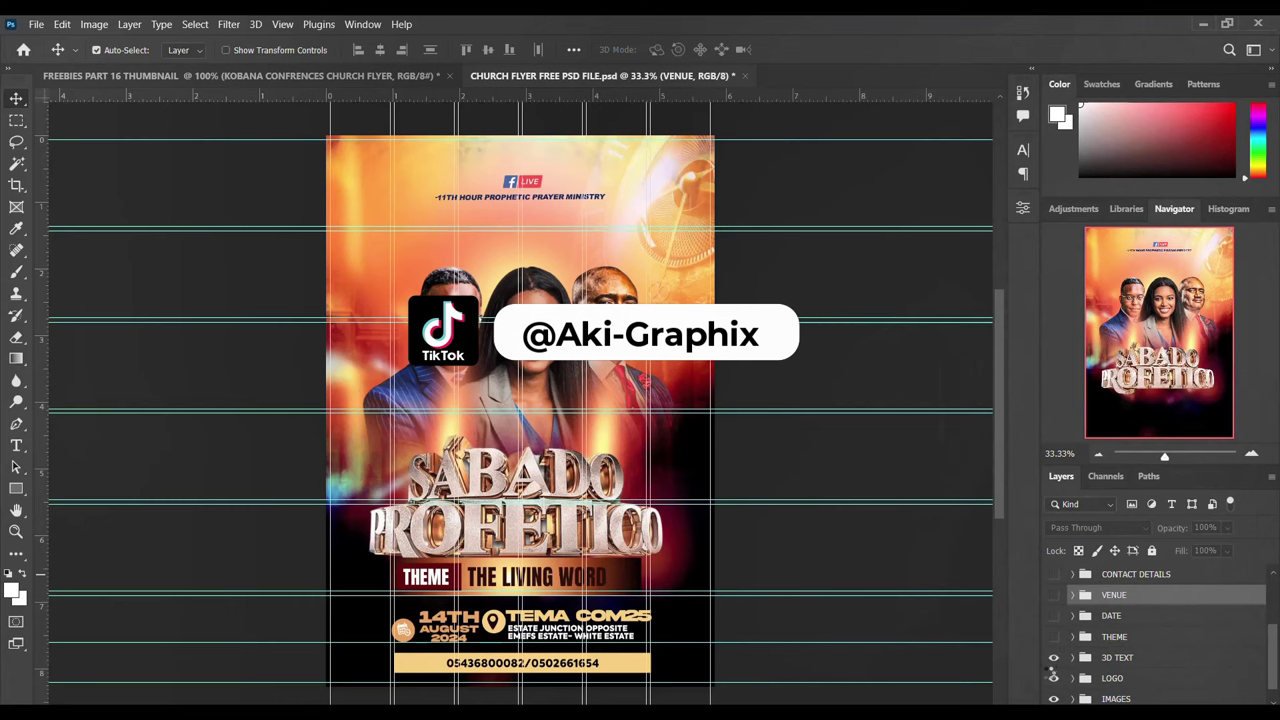
scroll(1055, 662, down, 1)
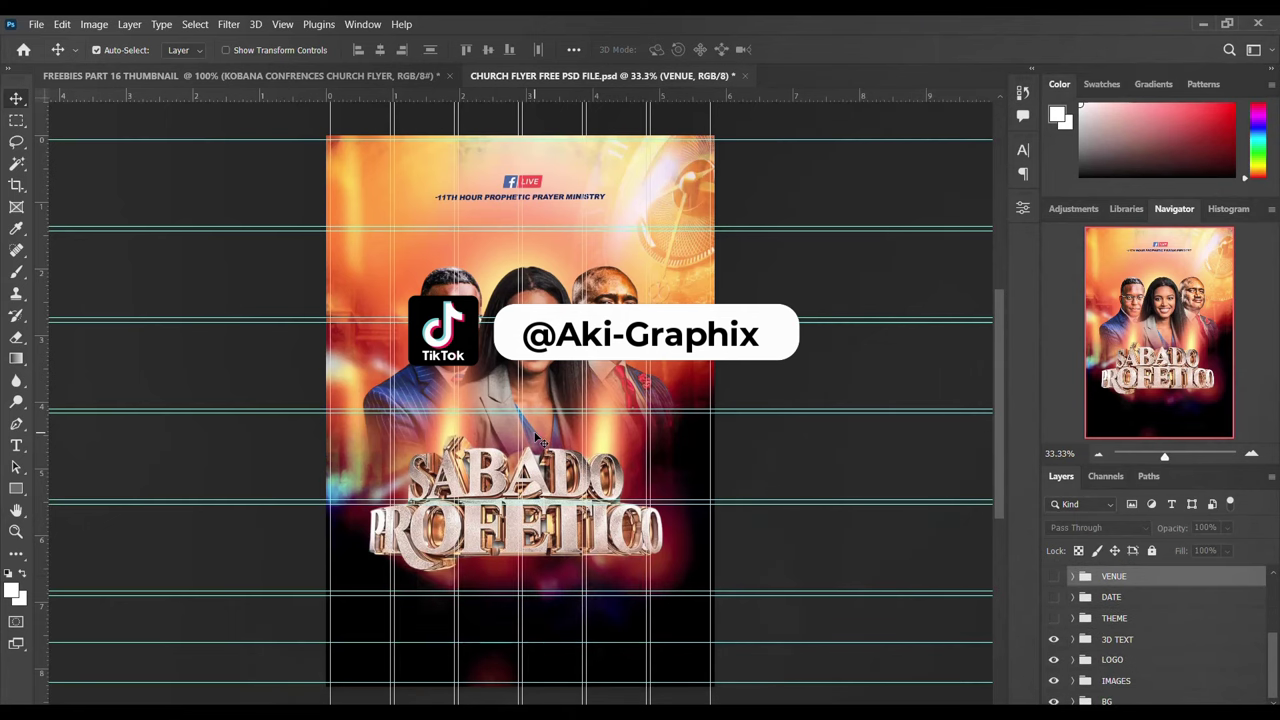
scroll(540, 445, down, 1)
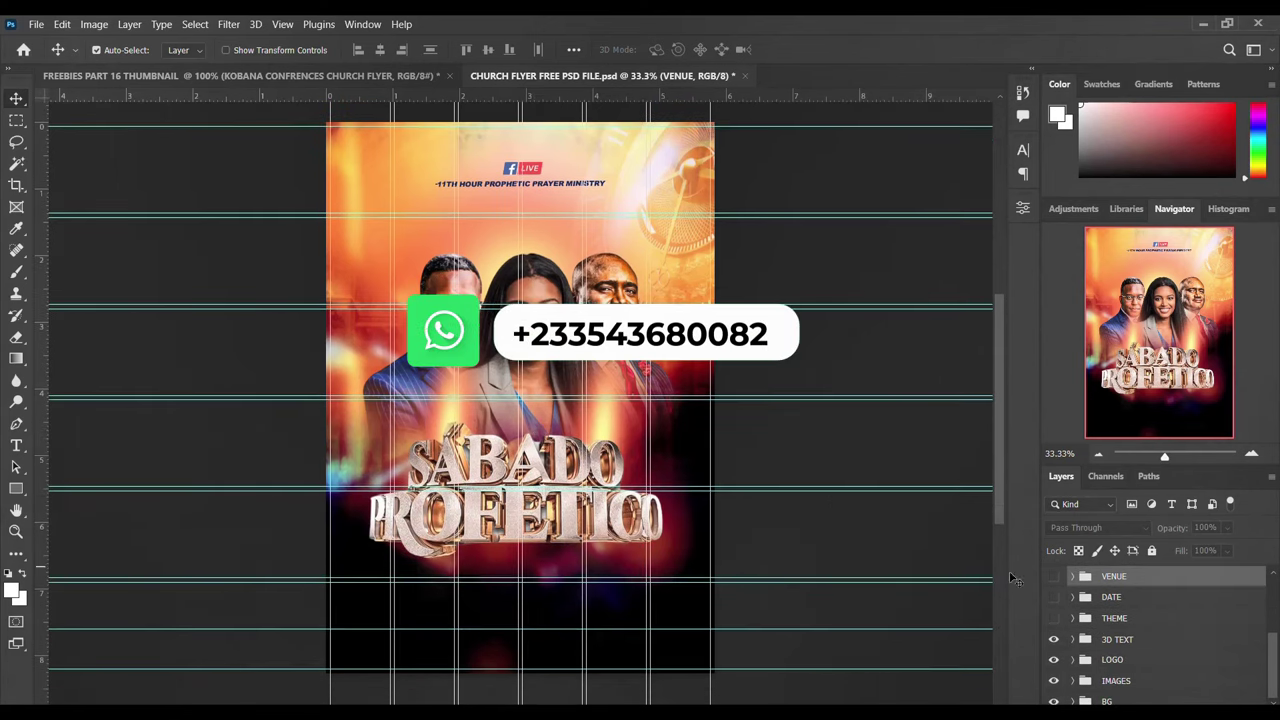
mouse_move(1053, 618)
mouse_down()
mouse_move(1056, 570)
mouse_move(1063, 593)
mouse_up()
- Turn on the textured photo layer and Layer 1 for a pinker tone, then switch to File Explorer
scroll(1060, 613, up, 1)
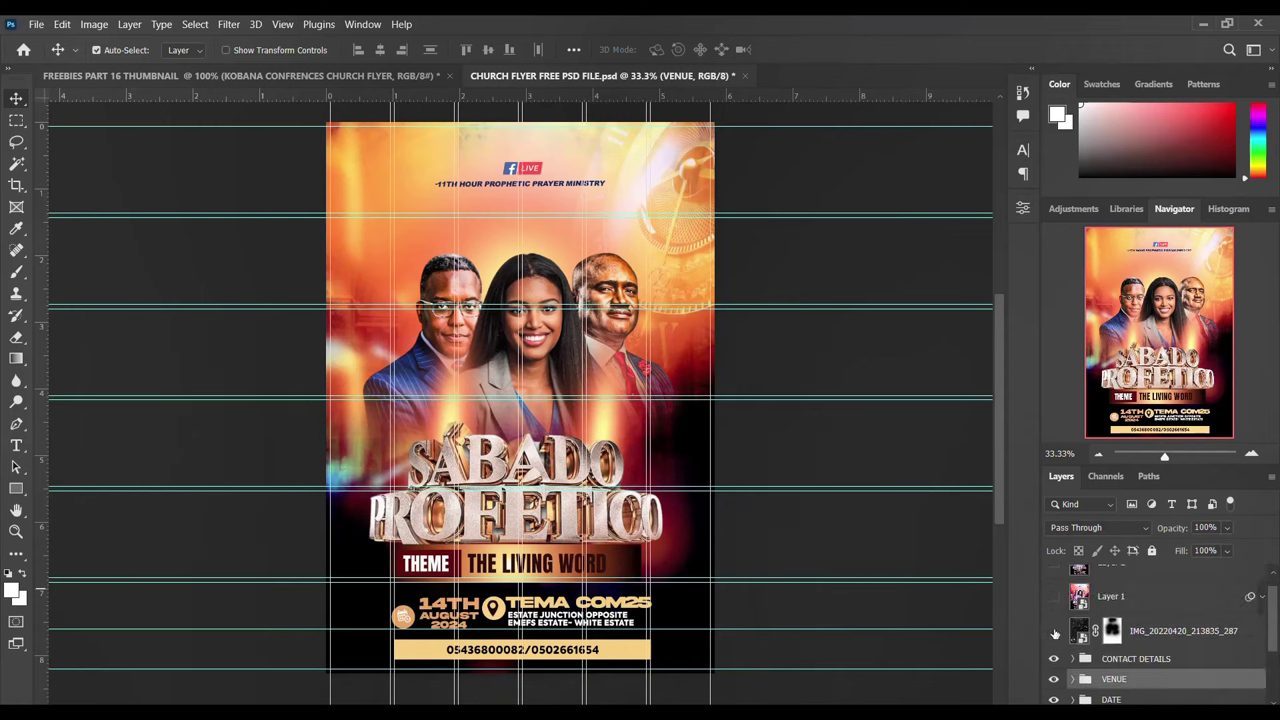
click(1052, 633)
click(1054, 598)
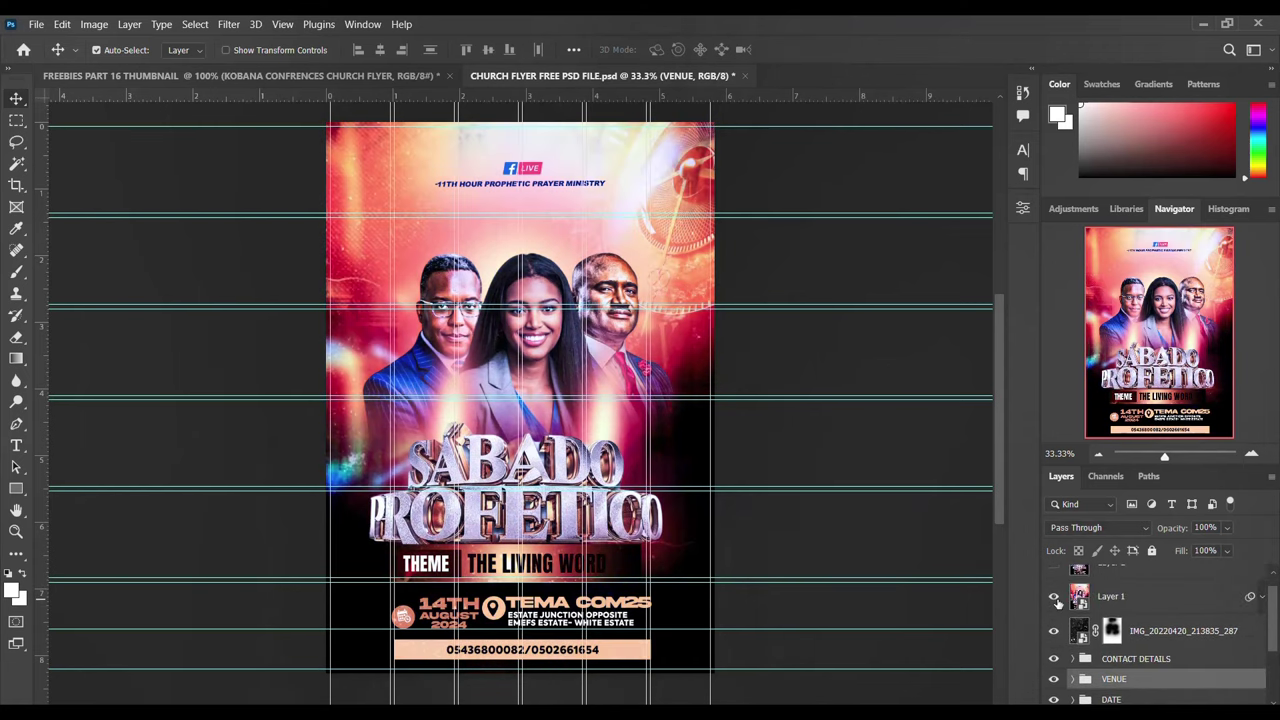
scroll(1056, 600, up, 1)
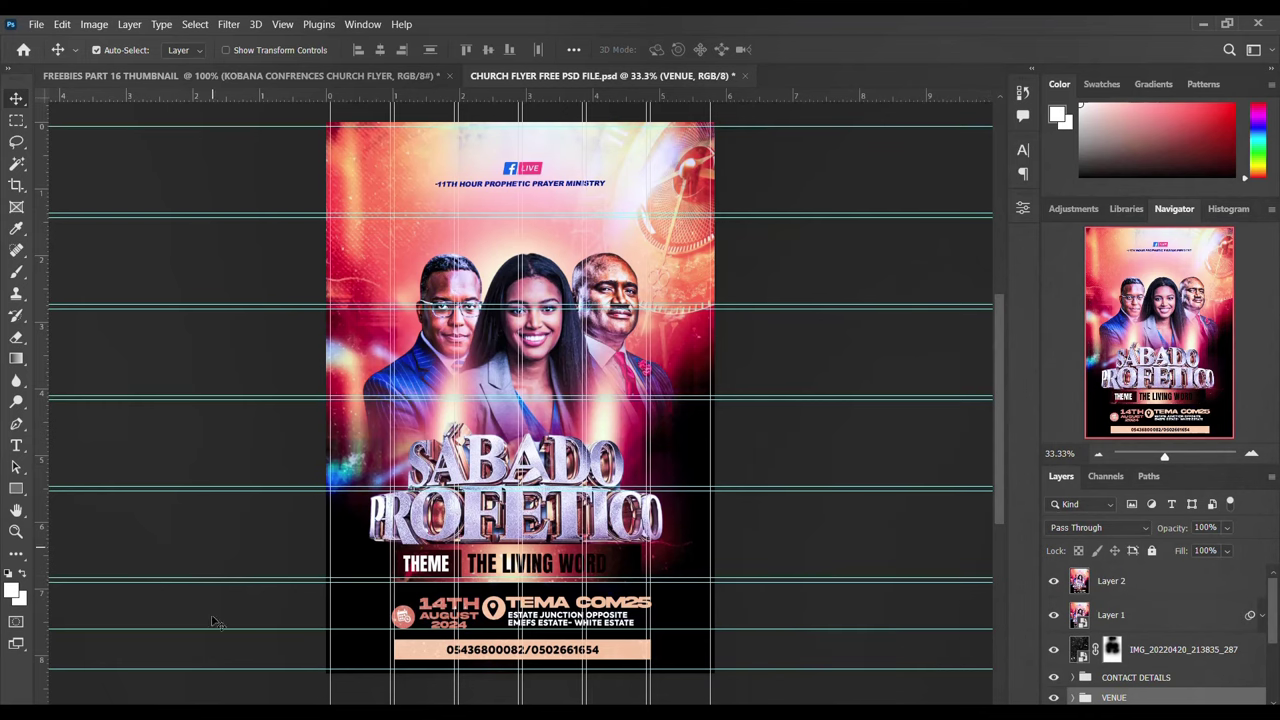
key(alt+Tab)
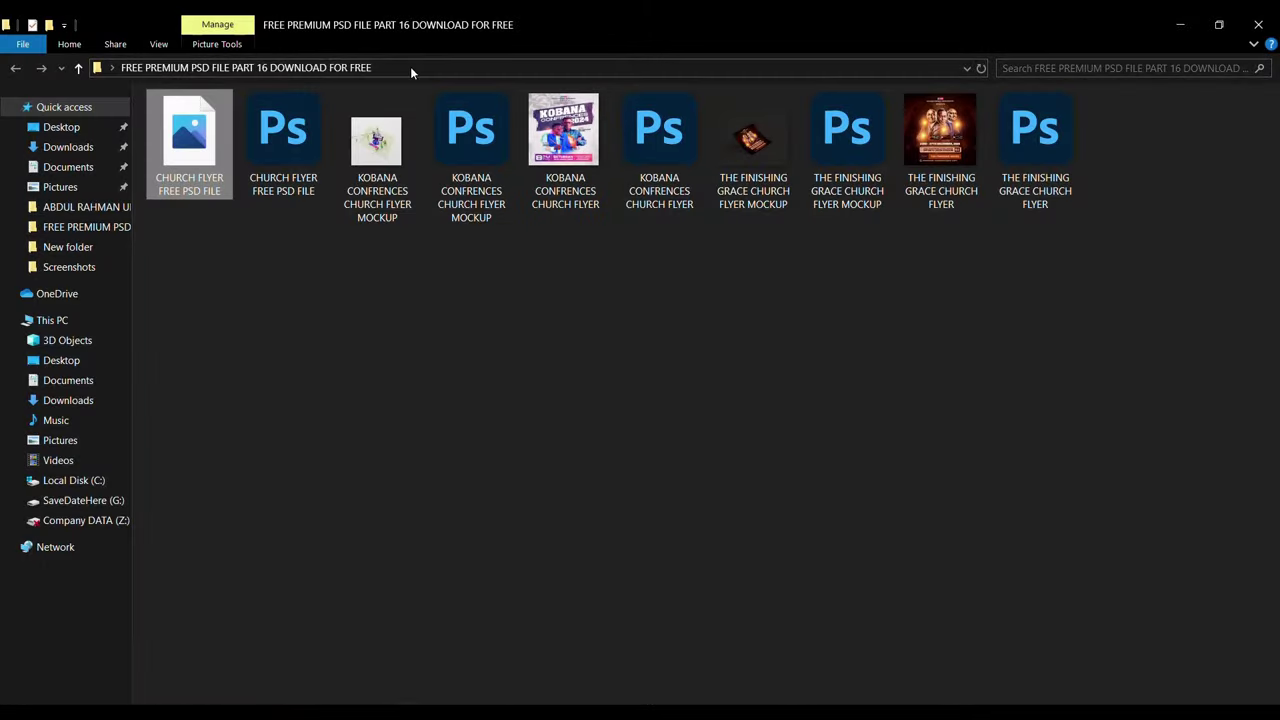
- Open KOBANA CONFRENCES CHURCH FLYER.psd from the folder in Photoshop
click(658, 146)
double_click(658, 145)
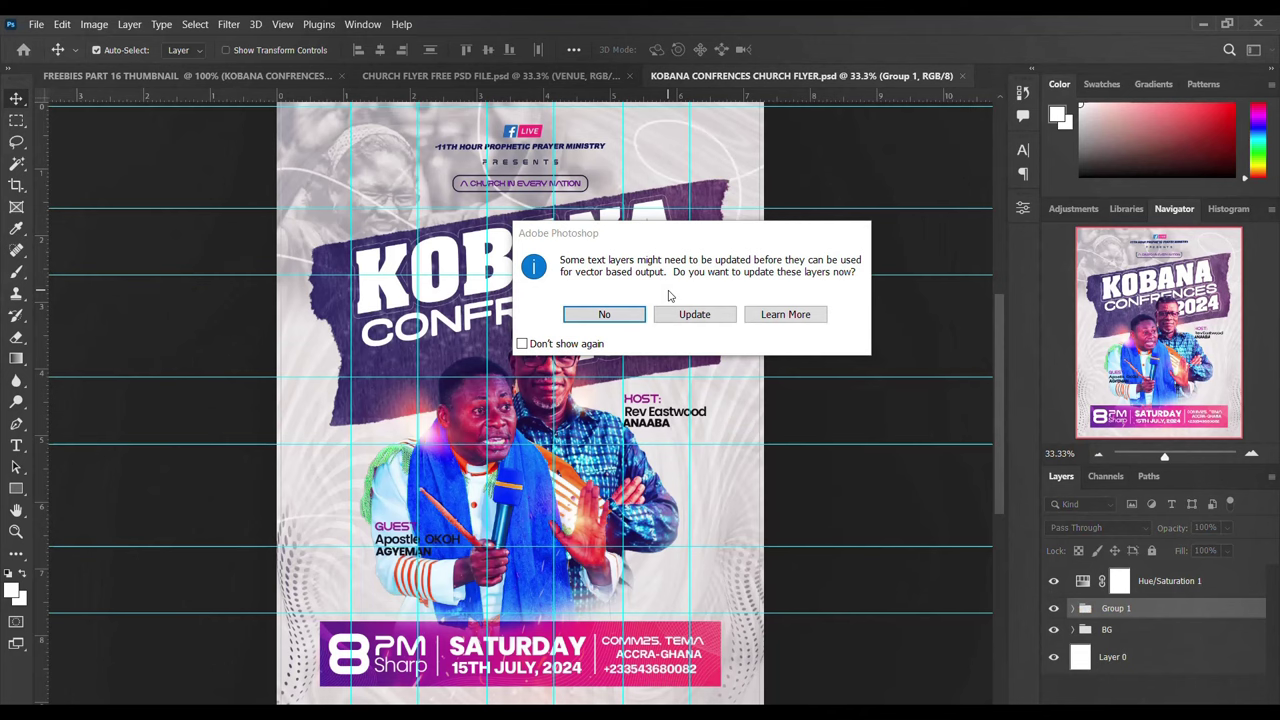
- Decline updating the text layers and select the KOBANA title to reveal the HEAD group's layers
click(617, 316)
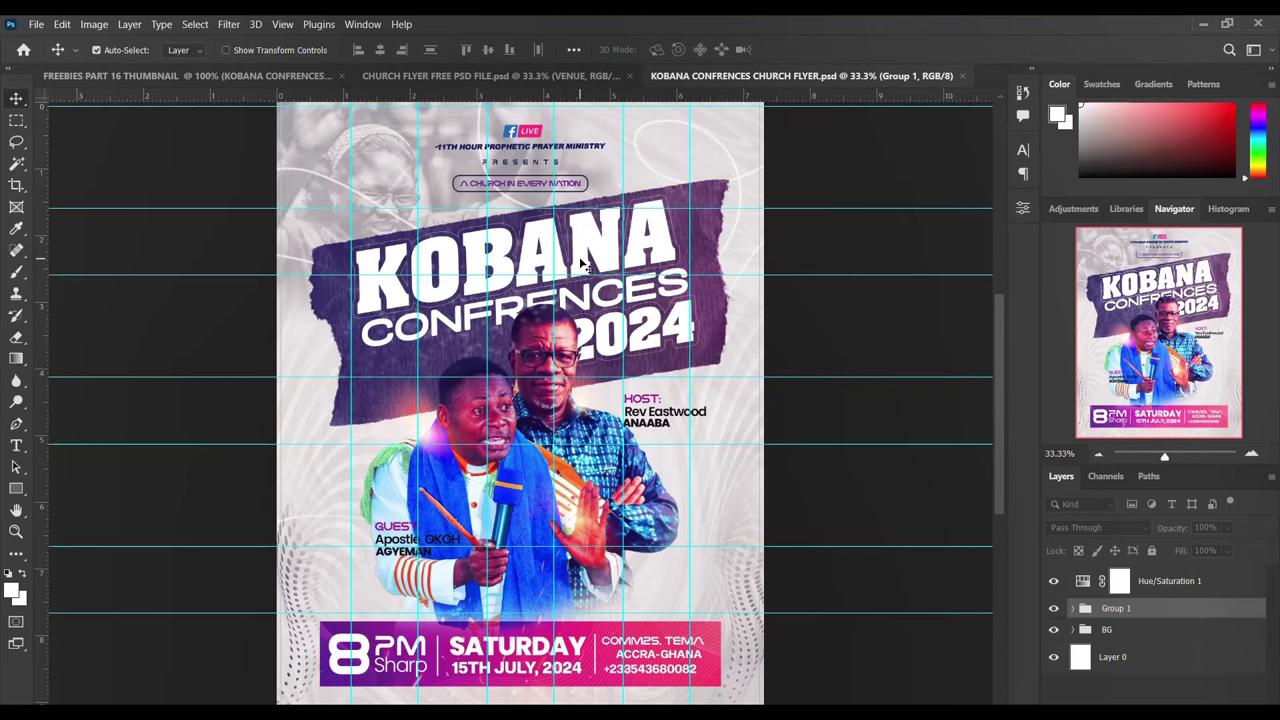
click(500, 256)
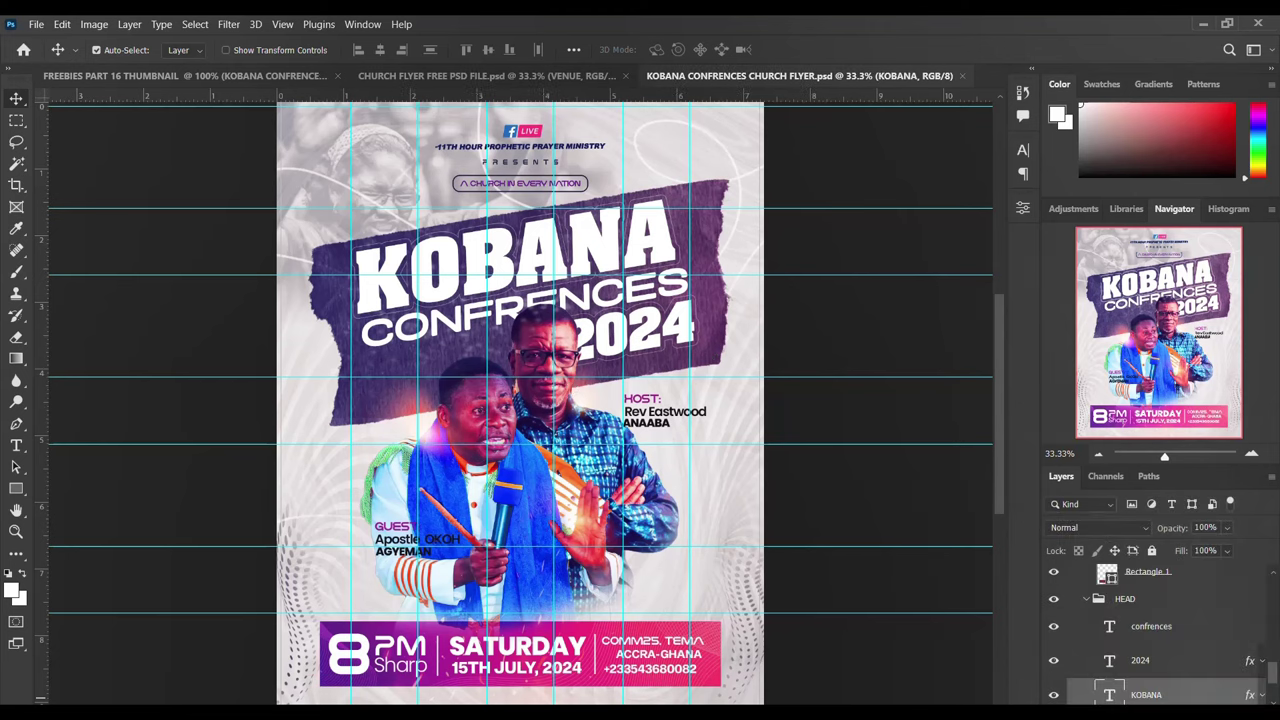
- Replace the KOBANA title text with 'grace'
double_click(1110, 694)
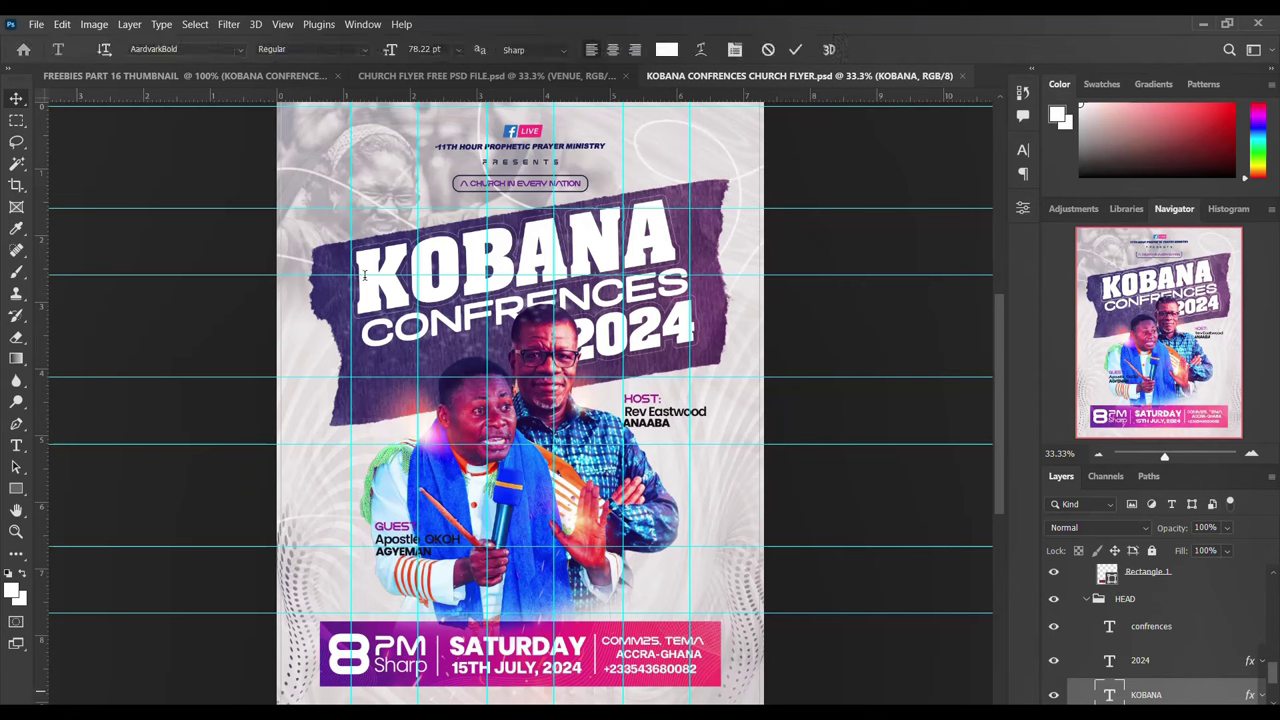
drag(360, 272, 658, 224)
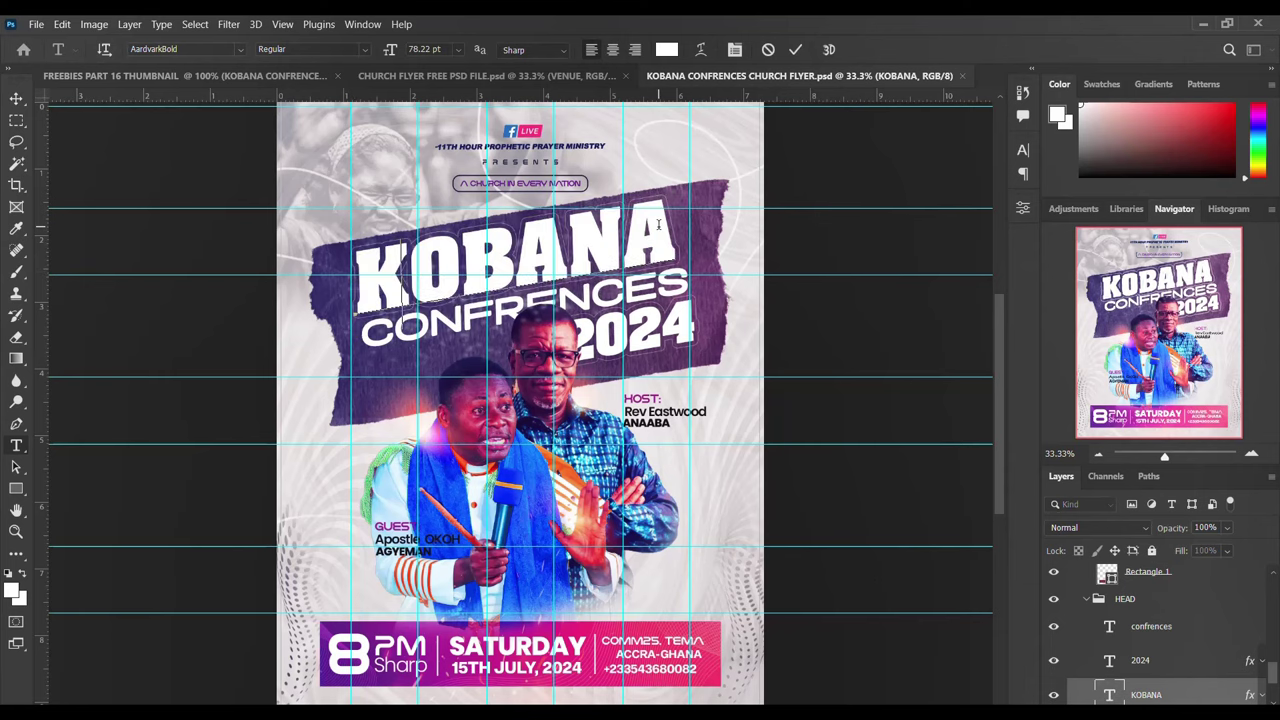
text(grace)
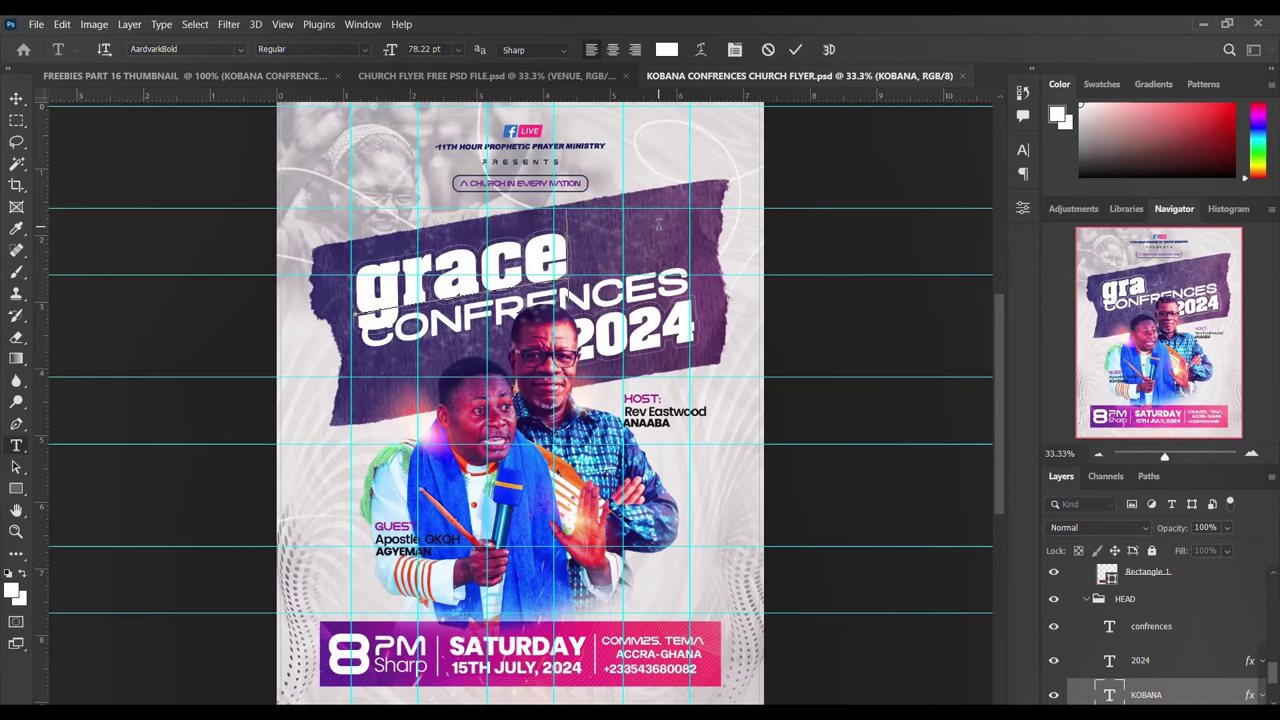
key(Escape)
key(v)
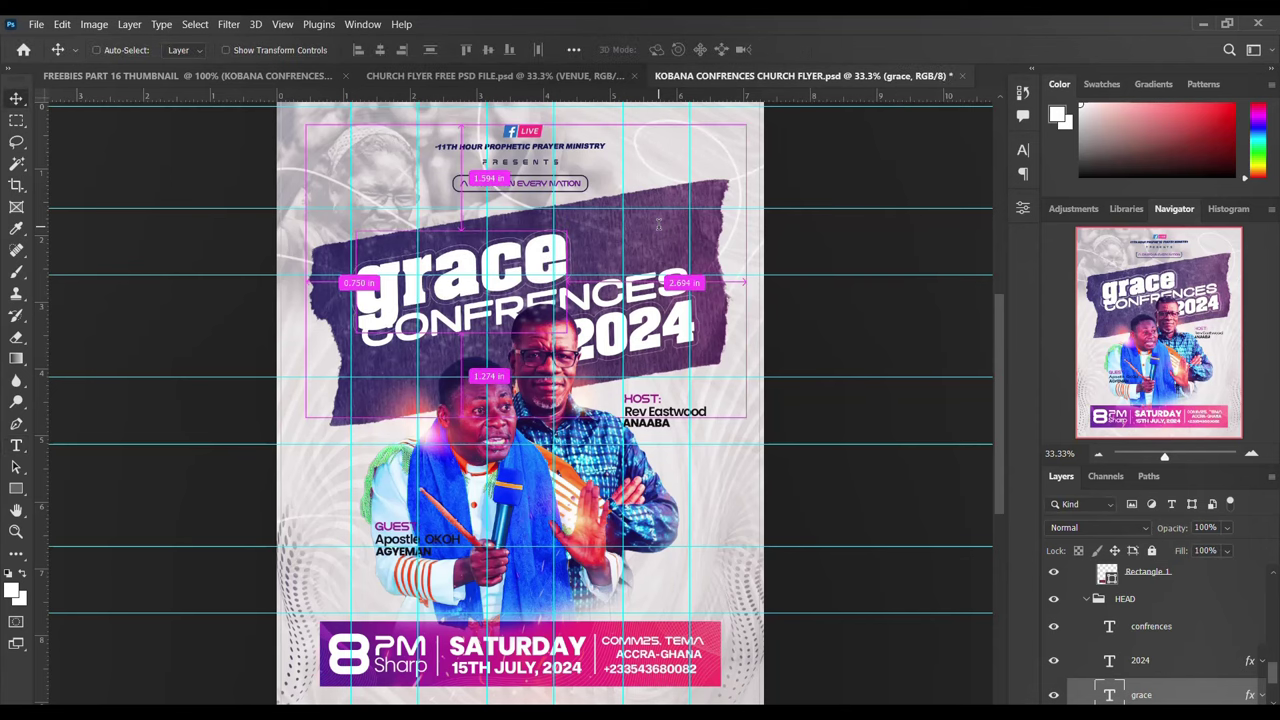
- Enlarge the grace title to about 162% and shift it up, then undo back to KOBANA
key(ctrl+t)
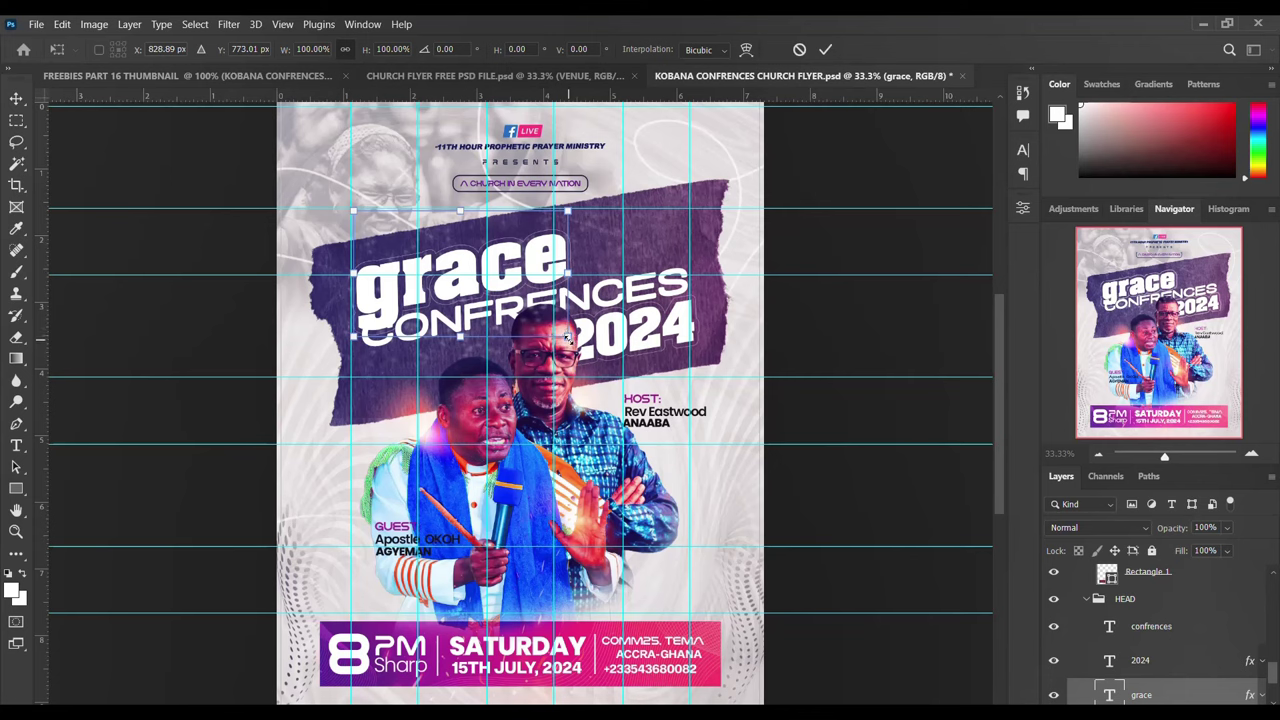
drag(567, 336, 647, 382)
drag(535, 290, 563, 274)
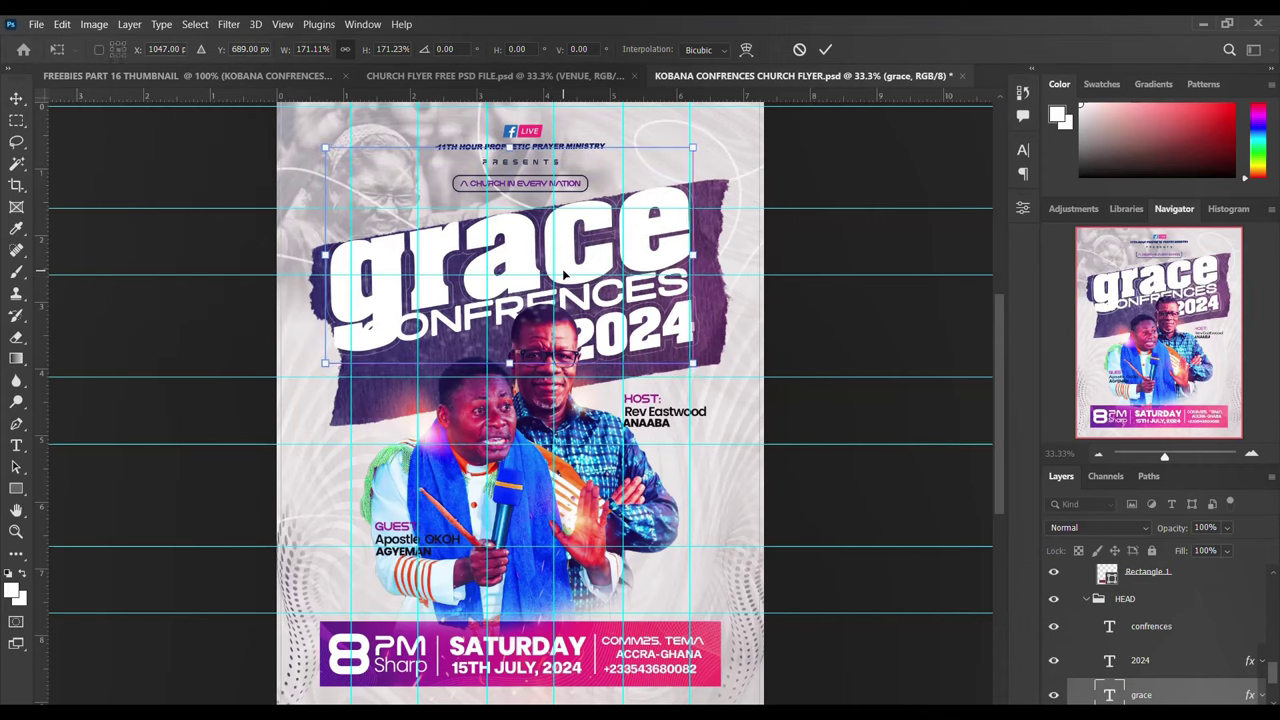
key(Return)
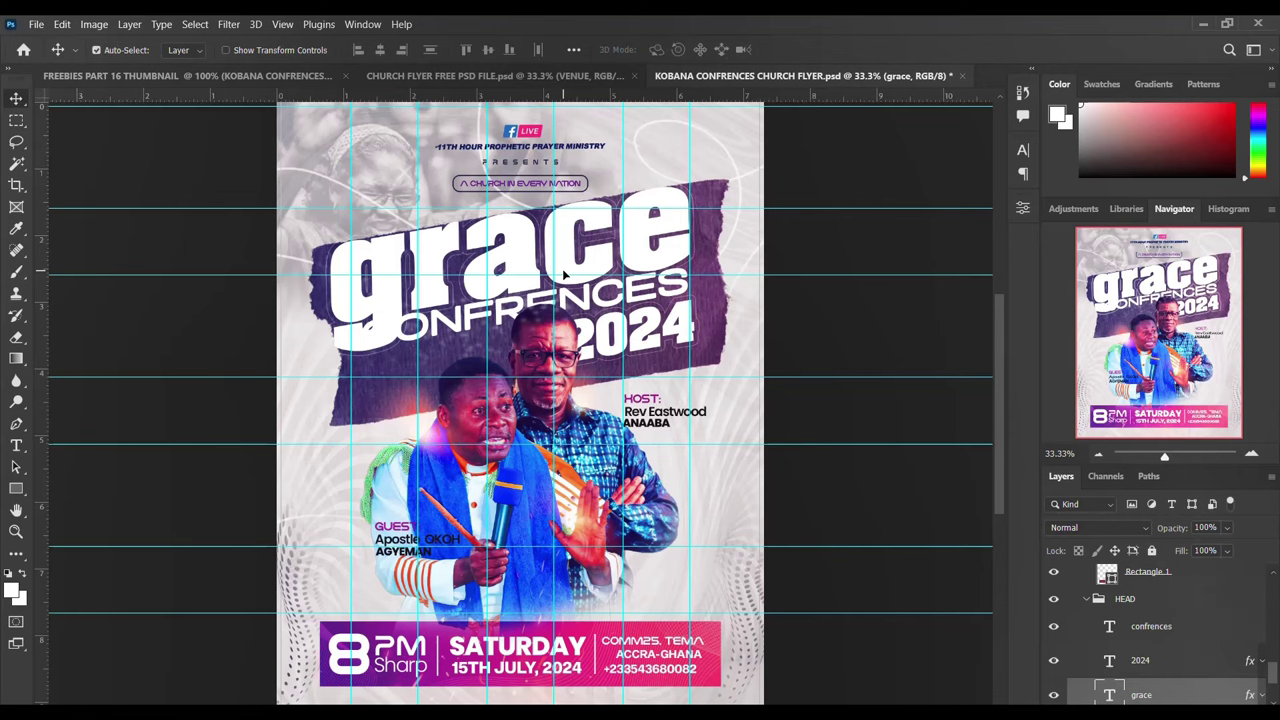
key(ctrl+z)
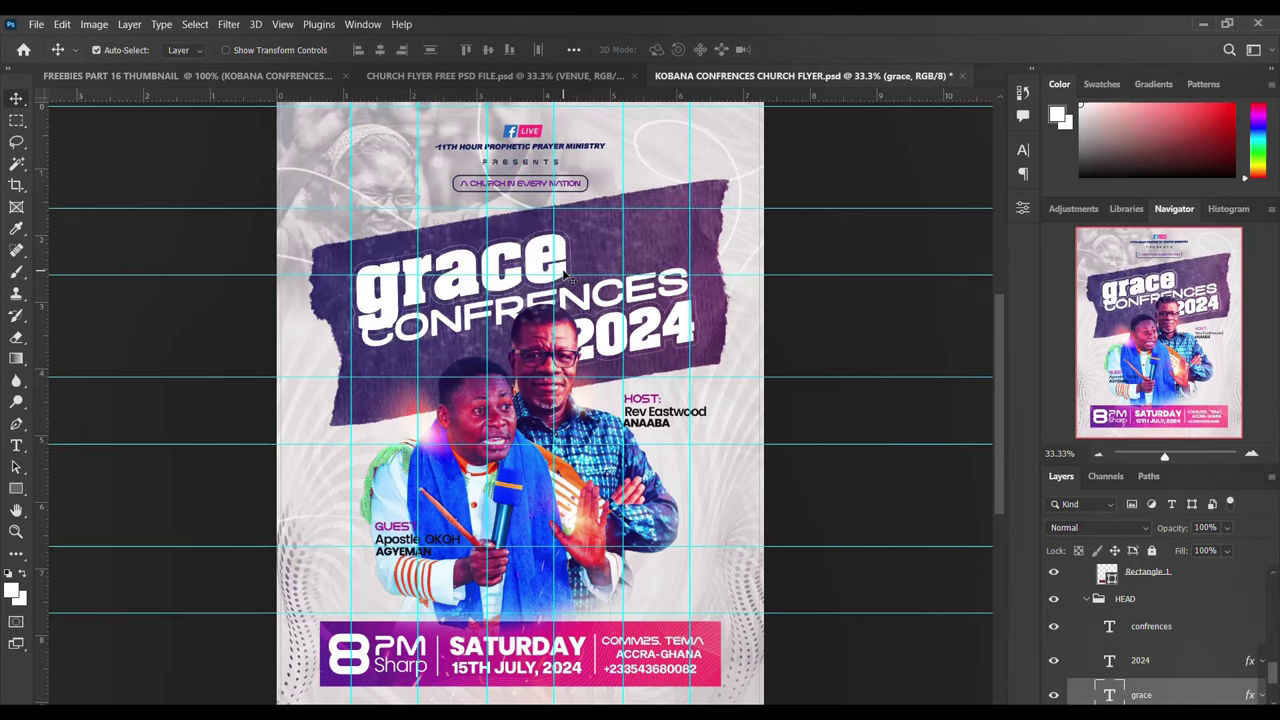
key(ctrl+z)
key(ctrl+z)
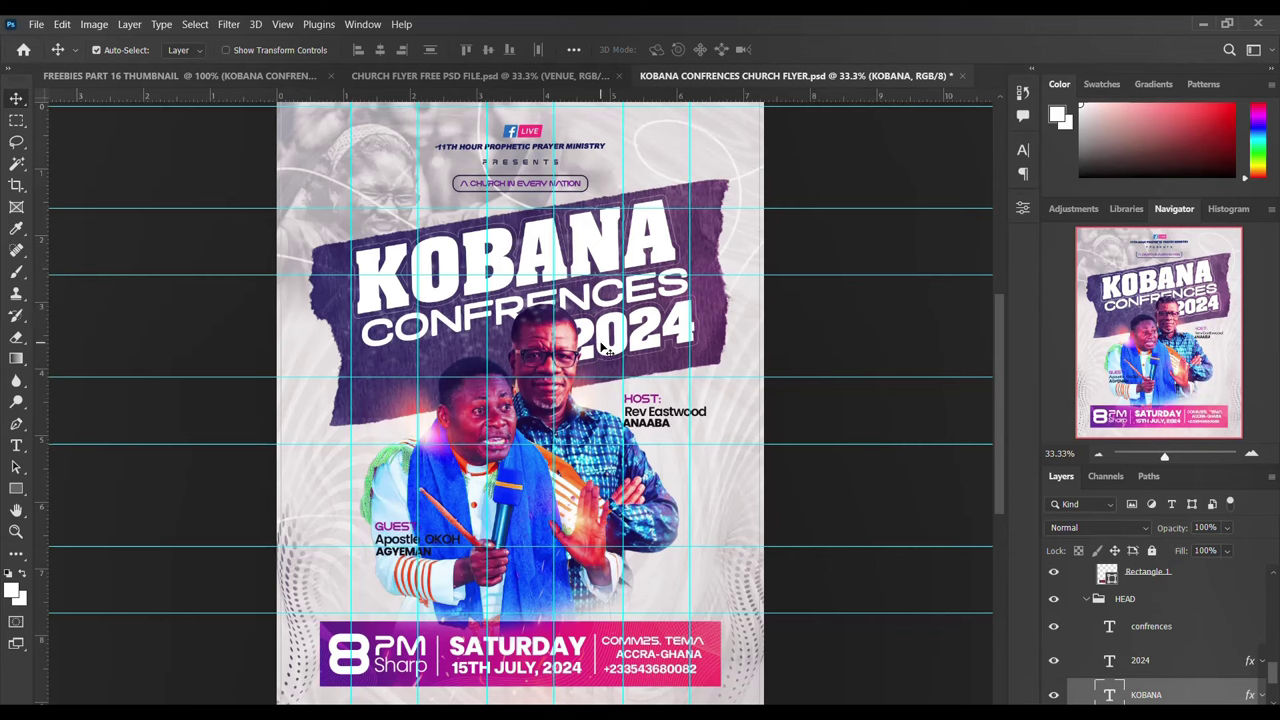
- Inspect the host name text and Particles layers, collapse Group 1, then return to File Explorer
click(641, 417)
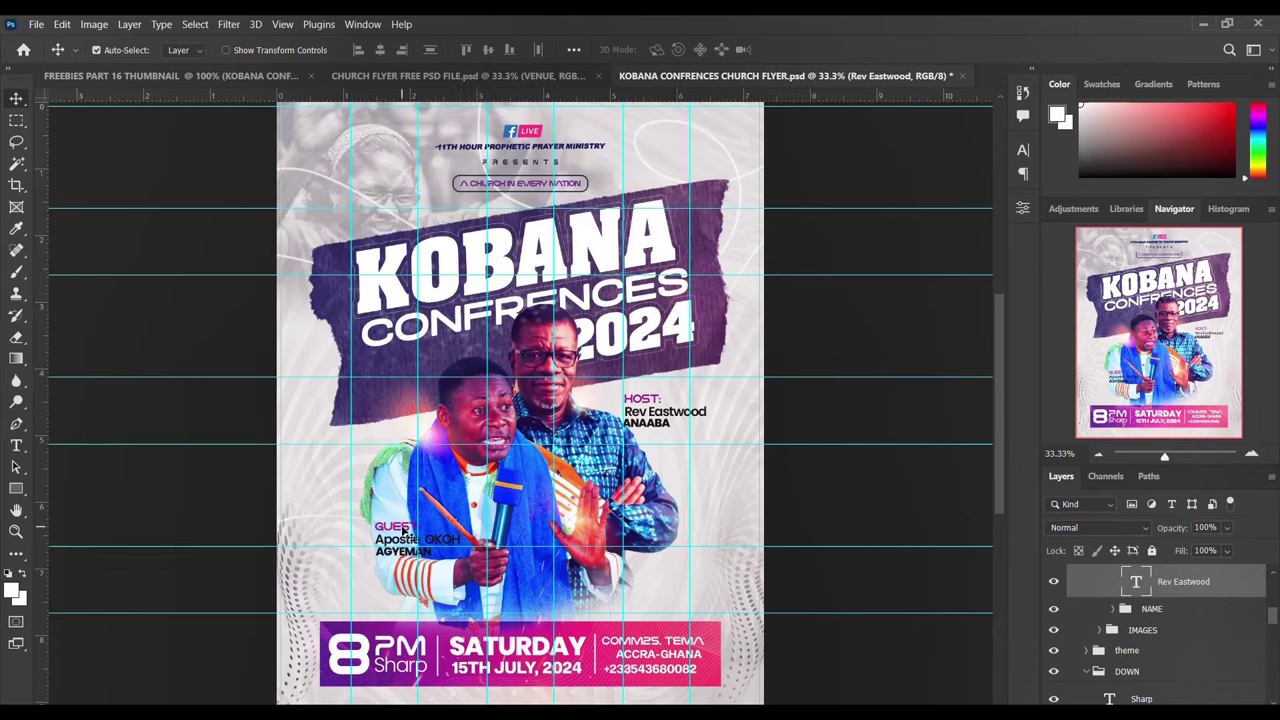
click(403, 530)
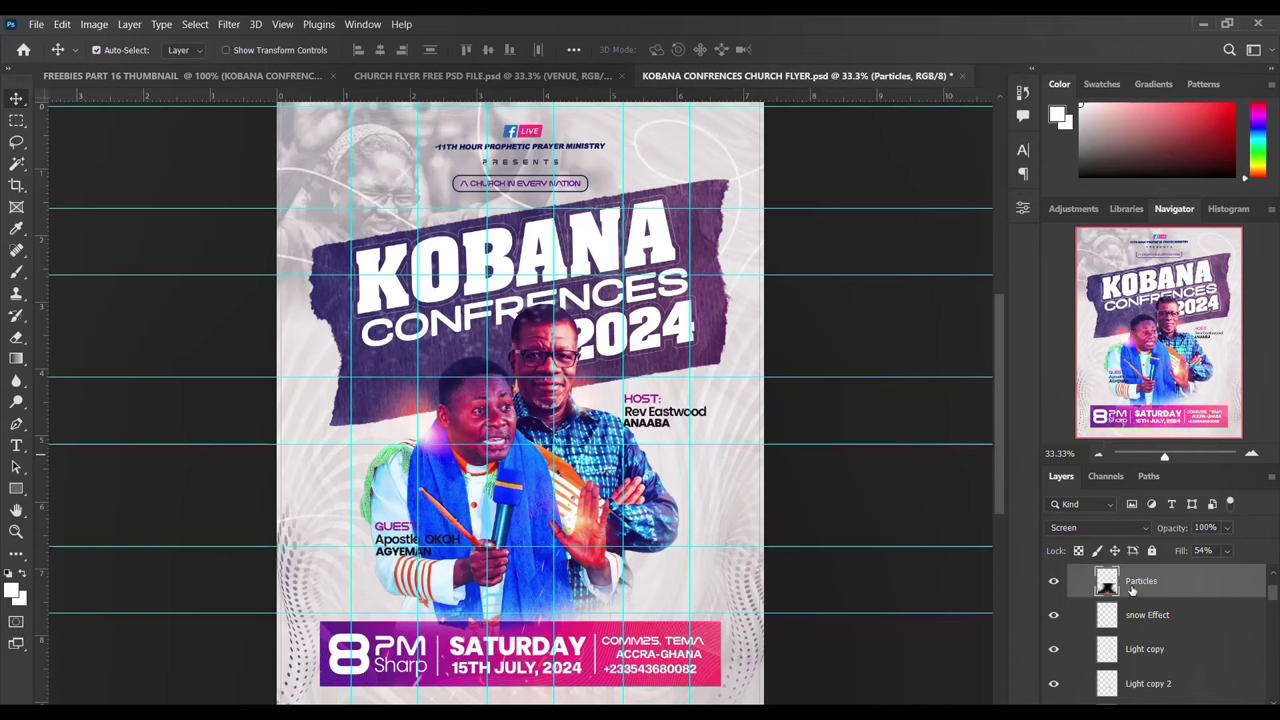
scroll(1100, 600, up, 2)
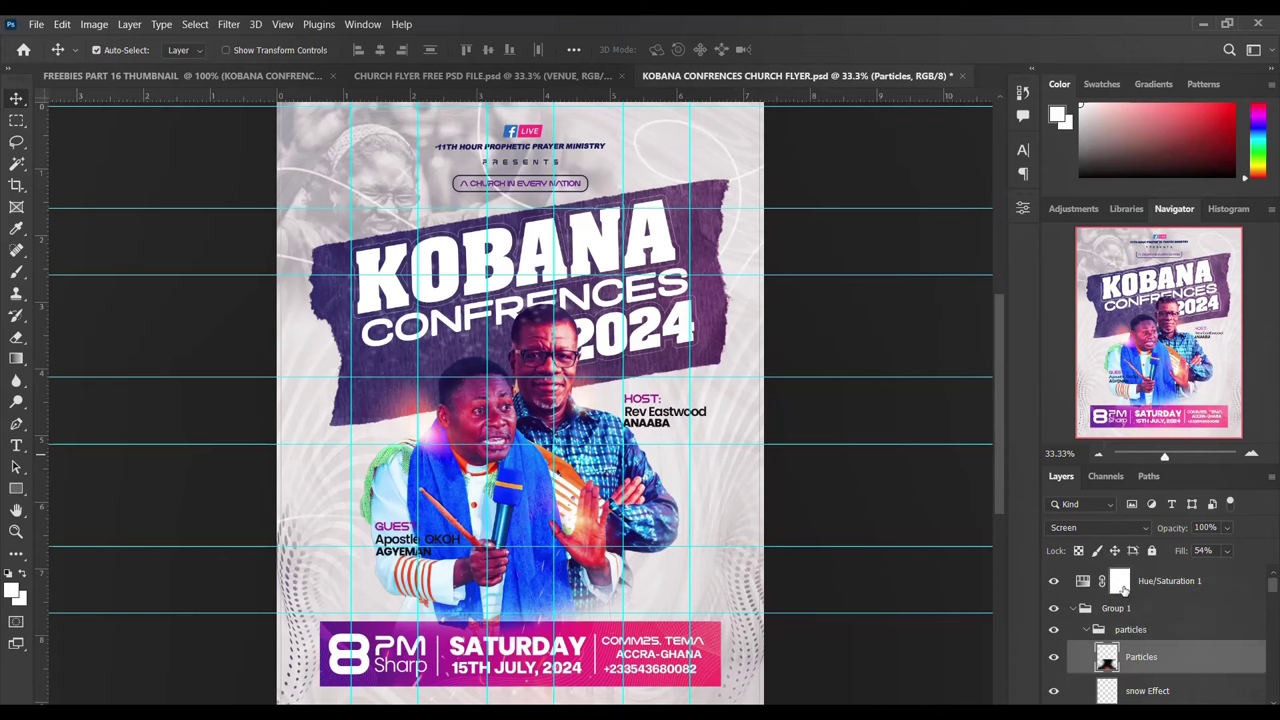
click(1073, 608)
scroll(565, 440, up, 3)
scroll(565, 440, down, 4)
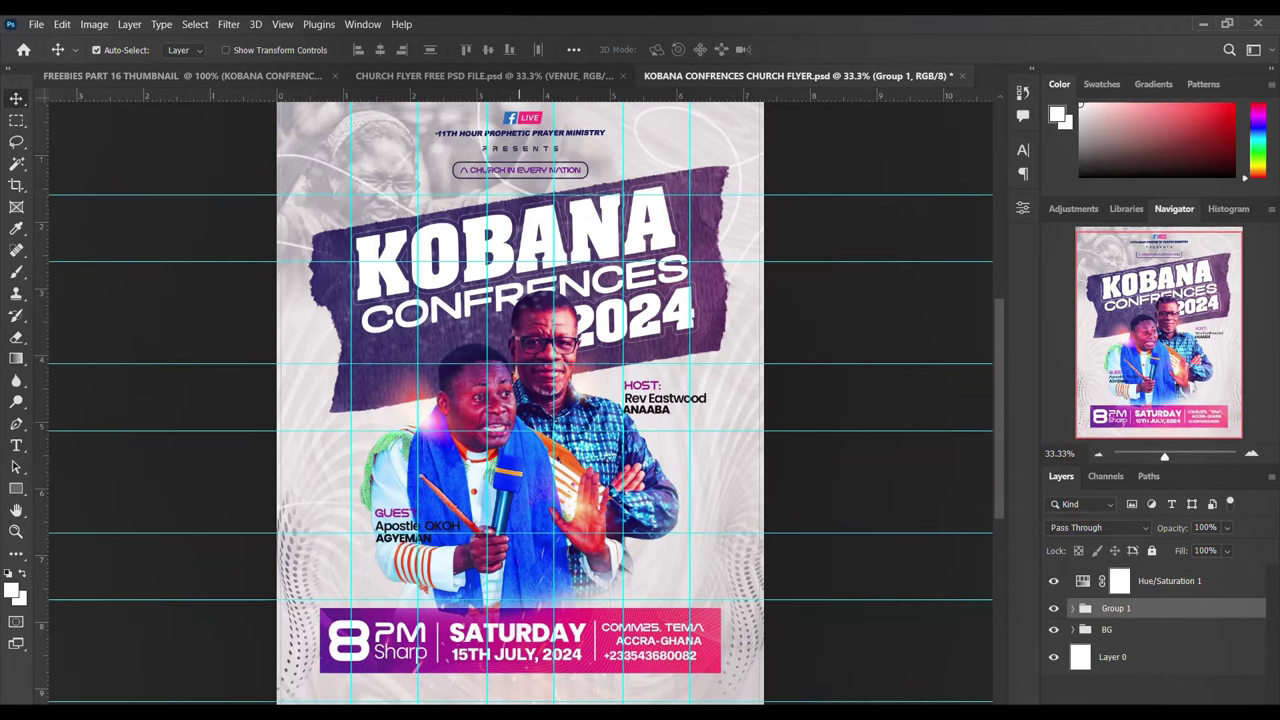
key(alt+Tab)
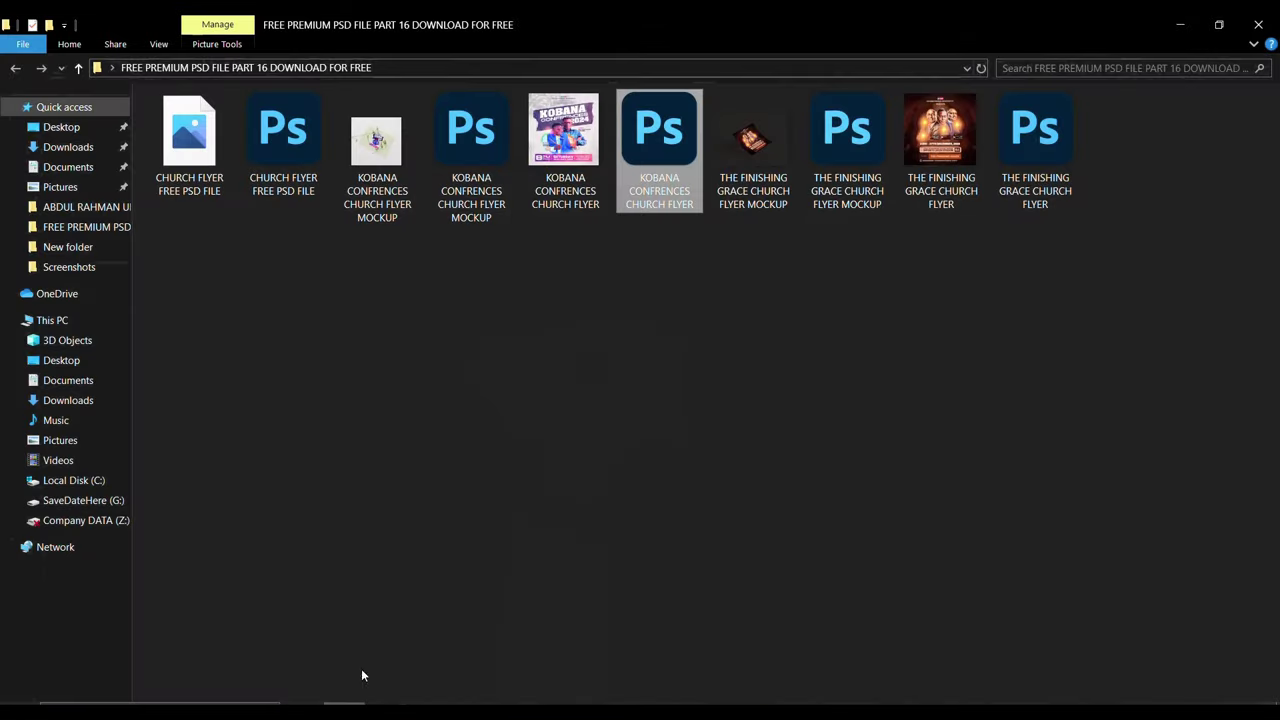
- Select THE FINISHING GRACE CHURCH FLYER.psd and bring it up in Photoshop
click(1038, 158)
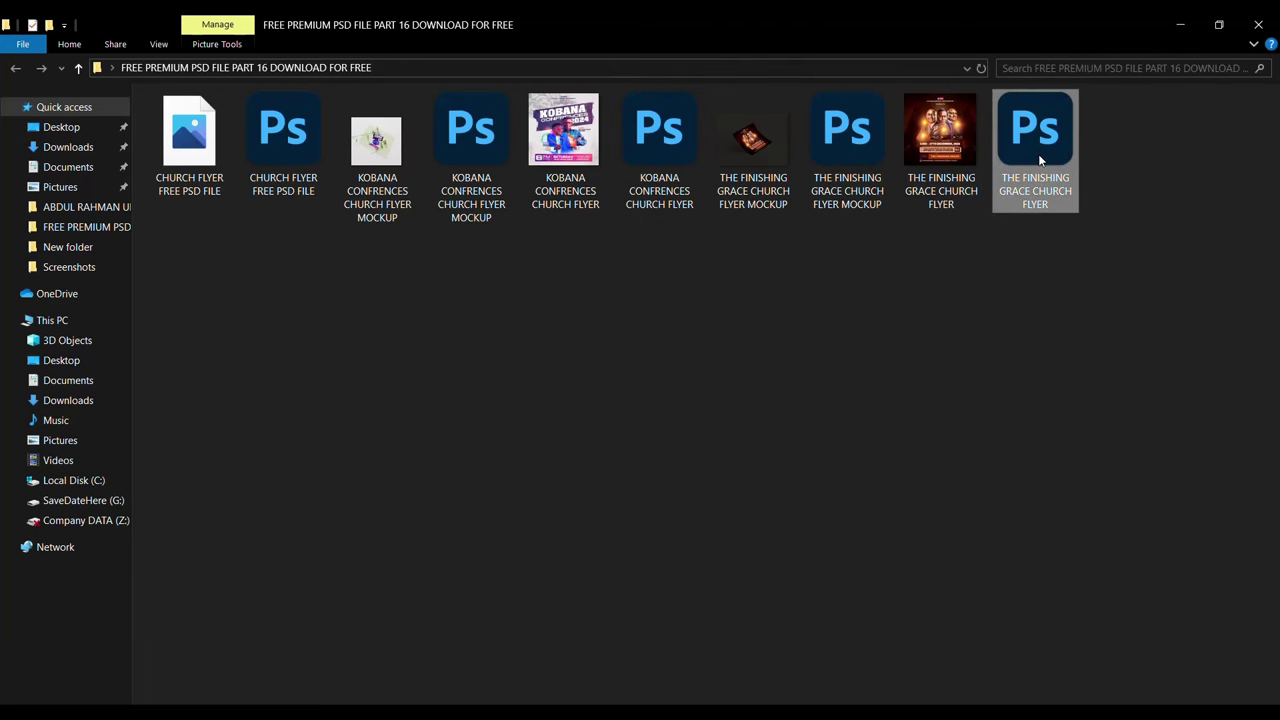
key(alt+Tab)
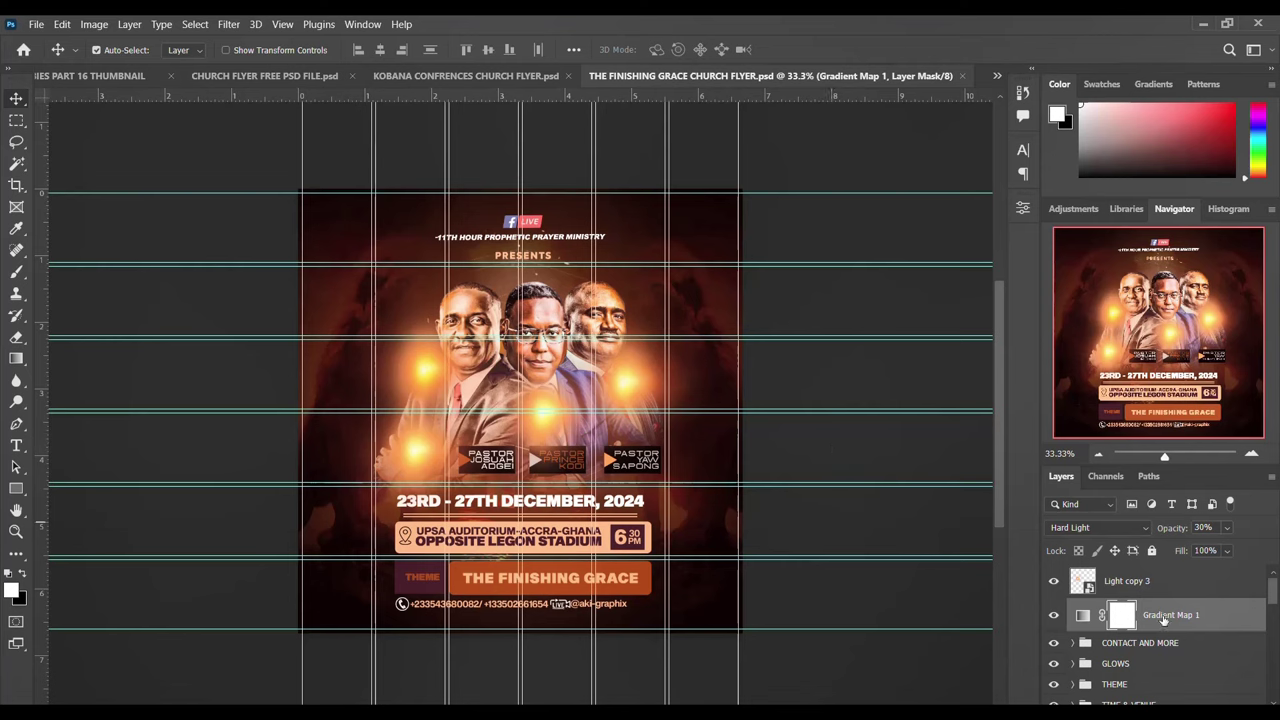
- Hide the Gradient Map 1 adjustment and put the date line into text editing
click(1053, 616)
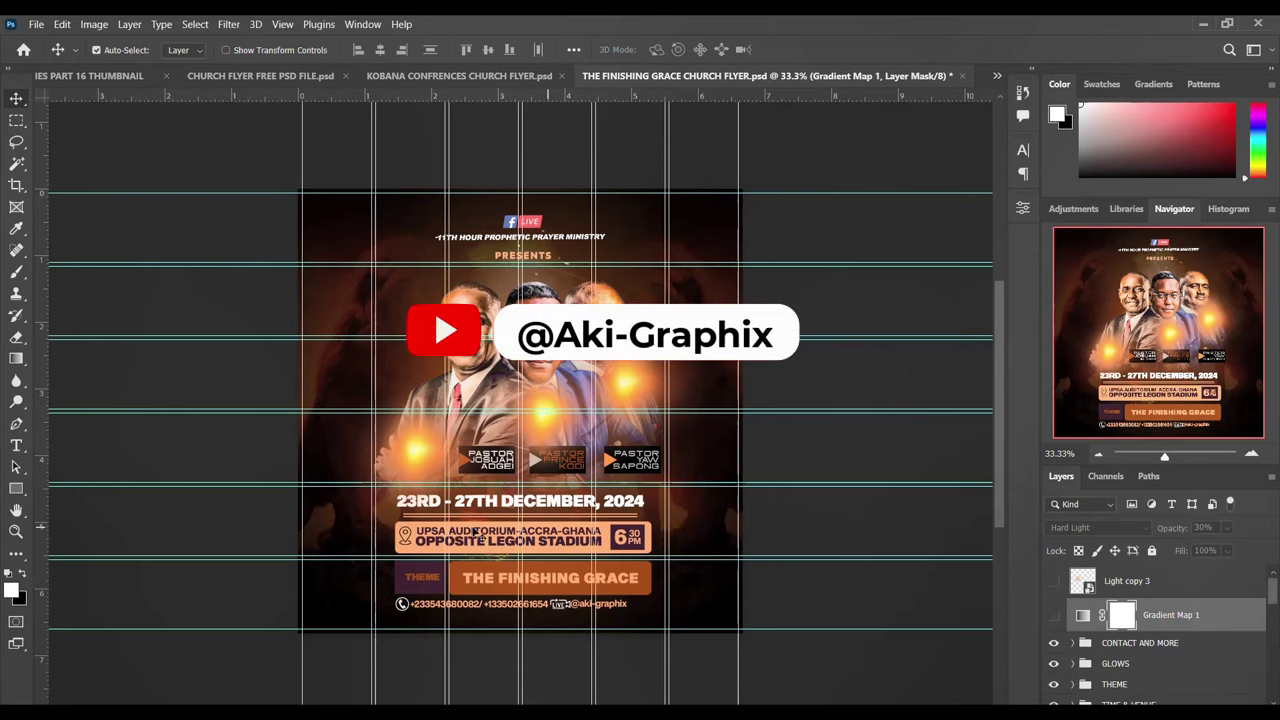
click(566, 508)
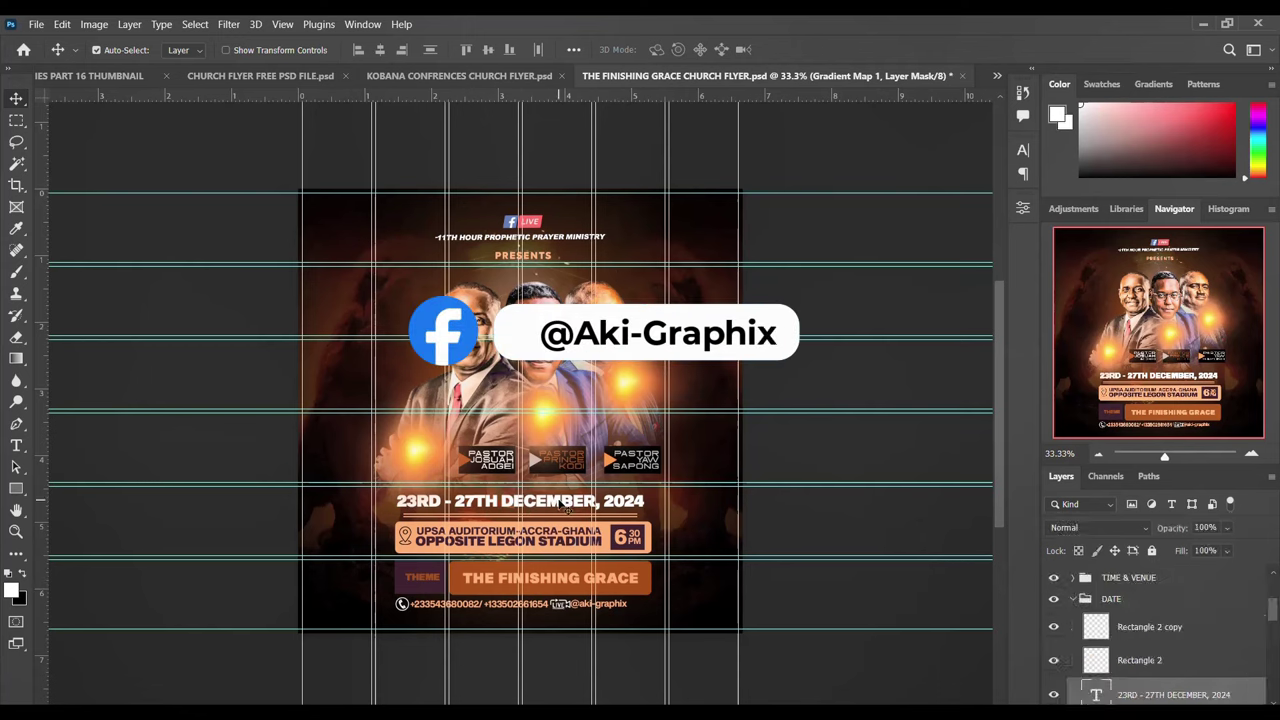
double_click(566, 508)
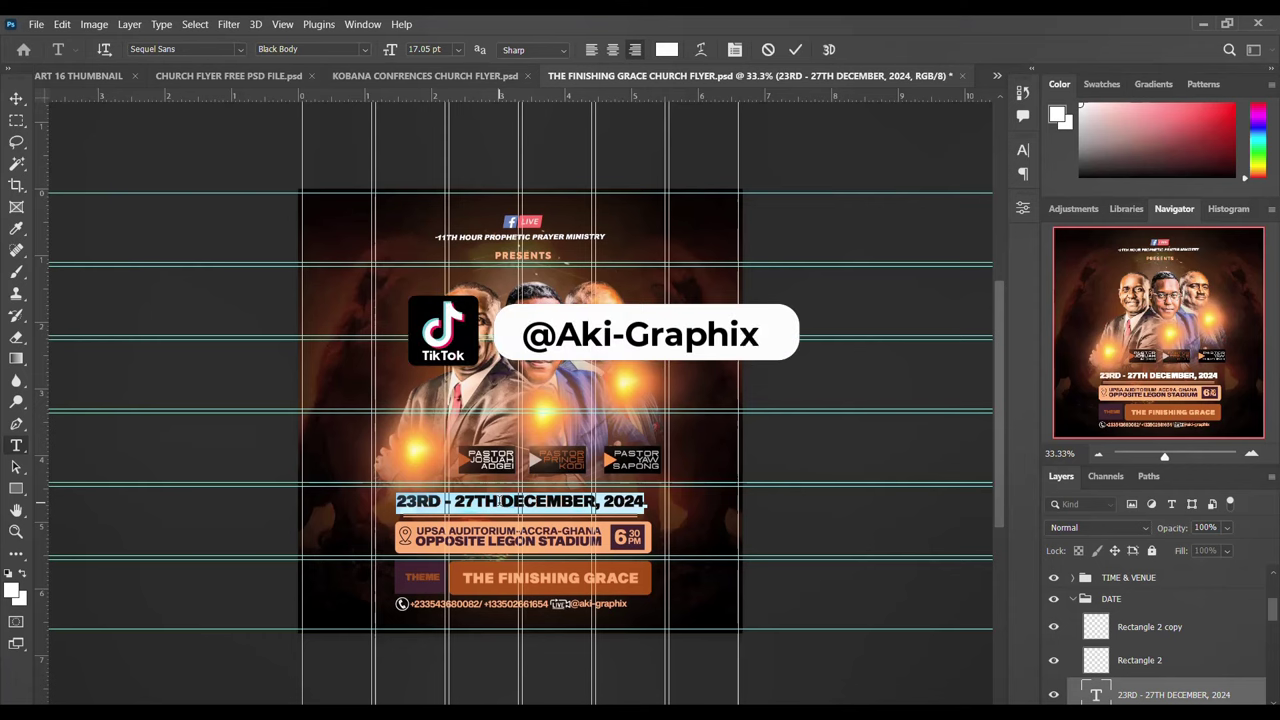
- Replace '23RD - 27TH' with '28-5TH' and delete the stray trailing period
drag(500, 503, 361, 496)
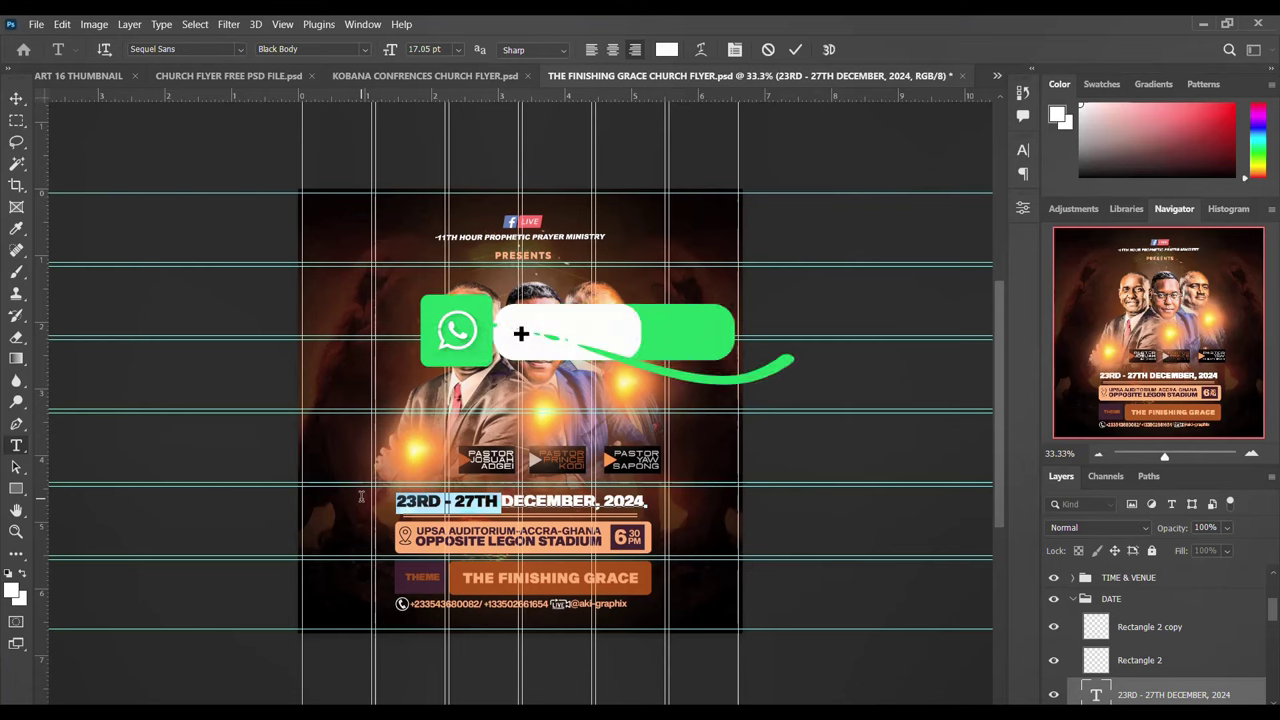
text(28-)
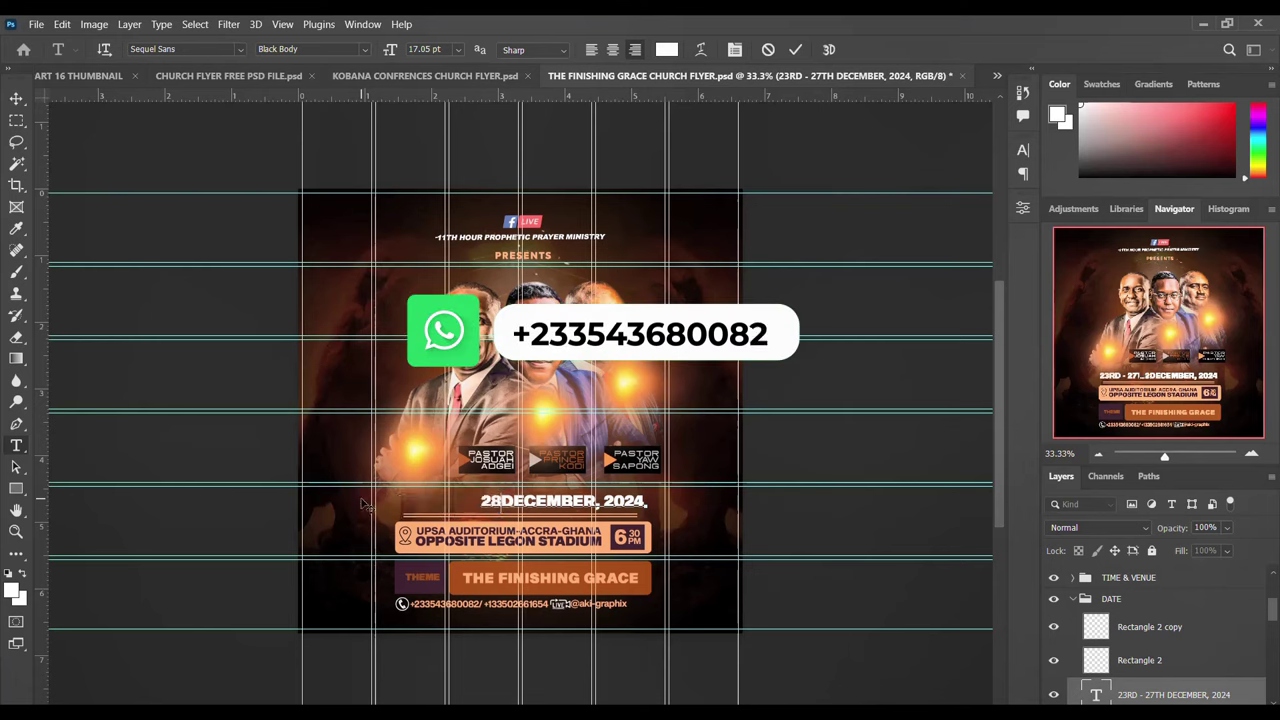
text(5TH)
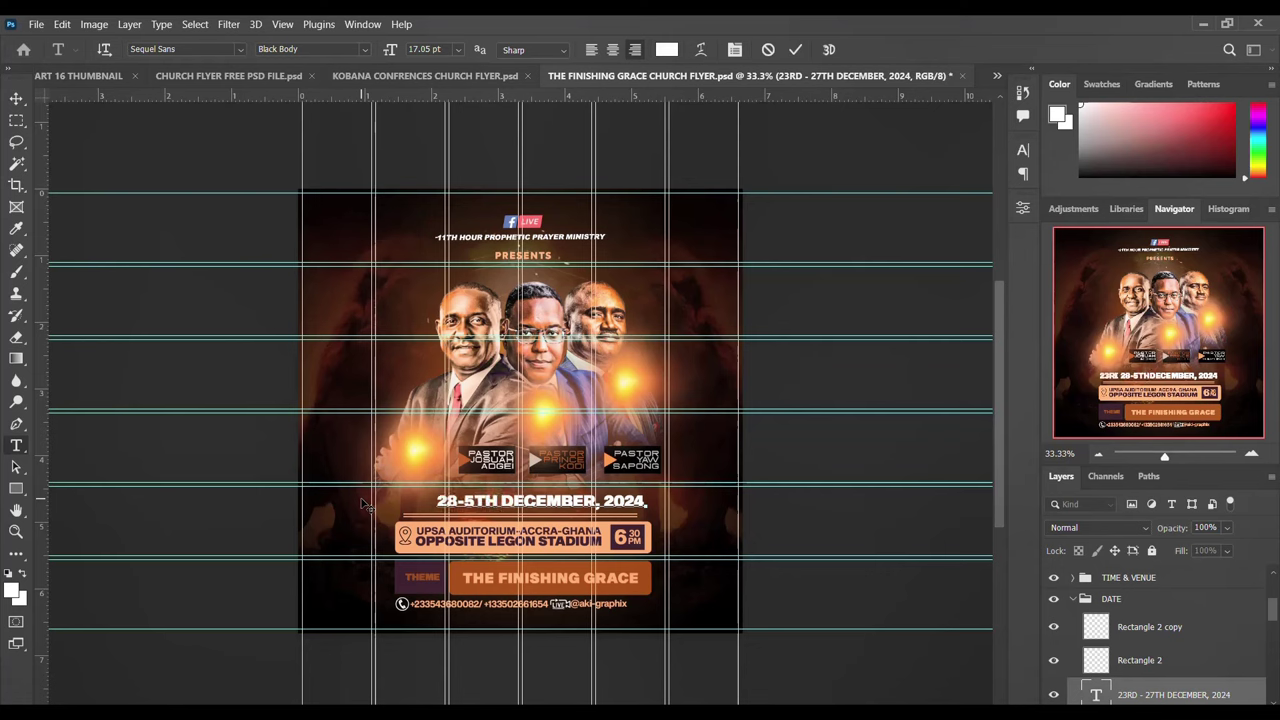
key(BackSpace)
key(ctrl+Return)
key(v)
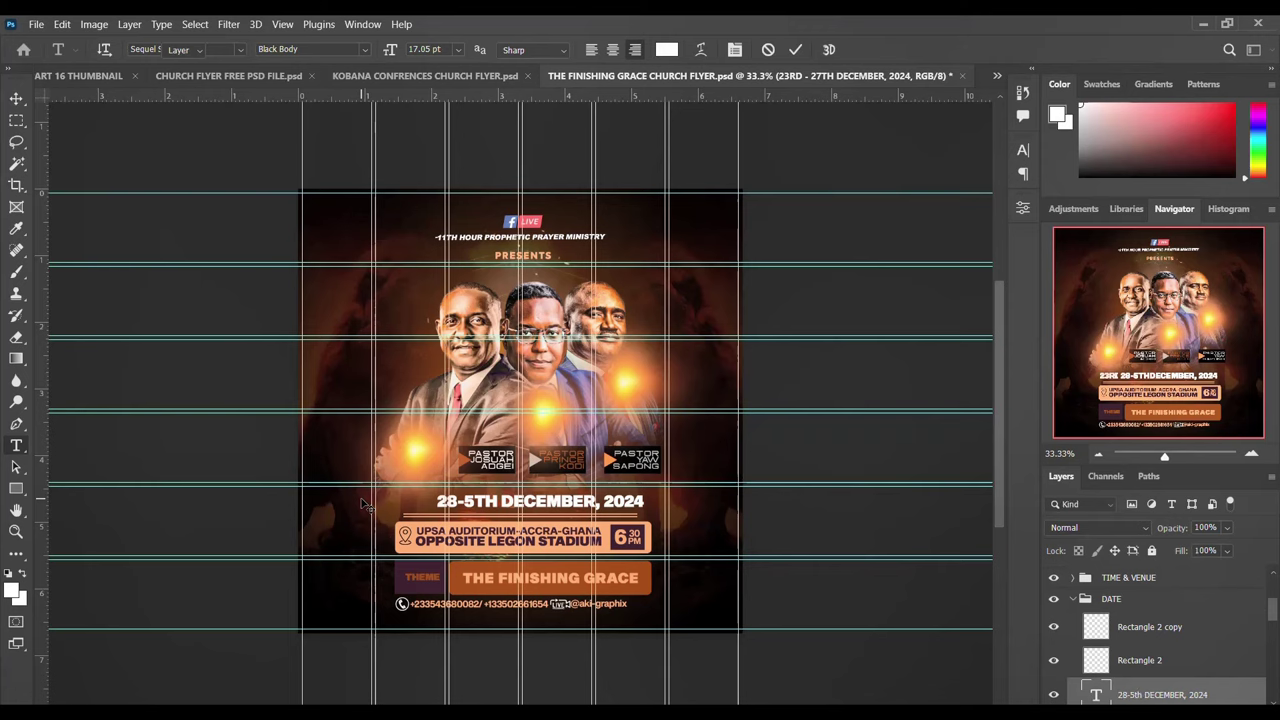
click(493, 541)
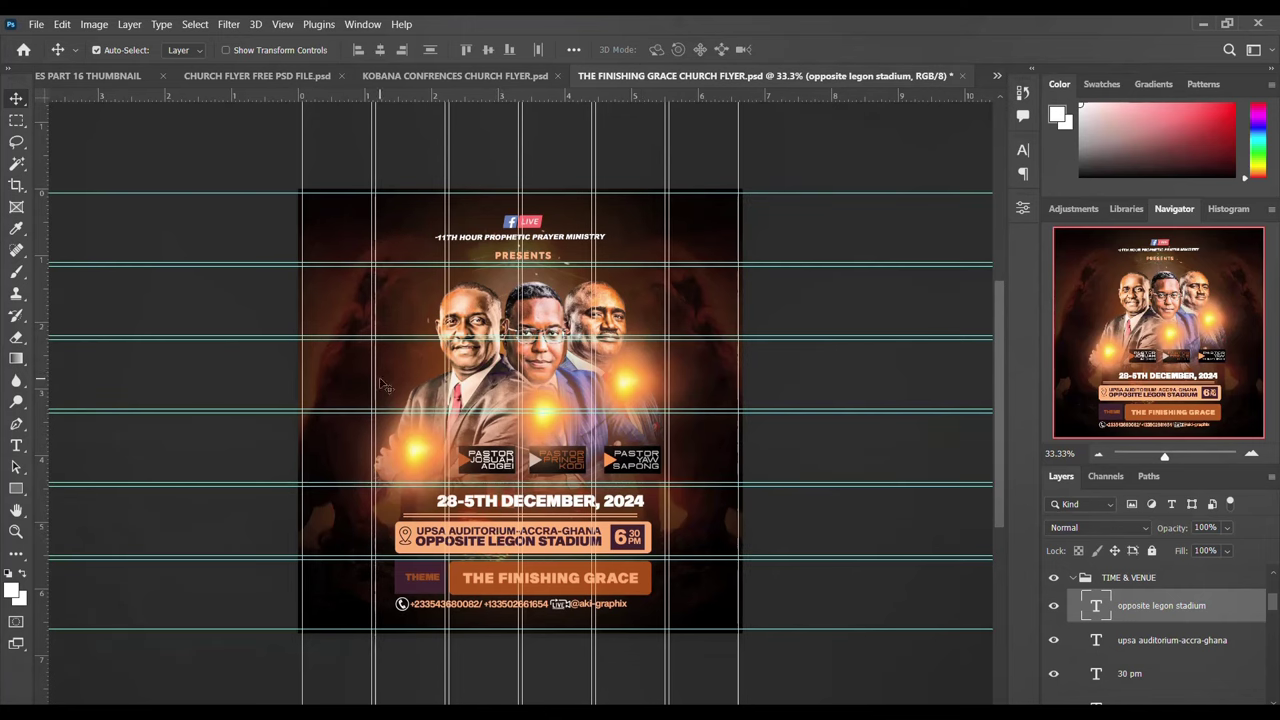
- Switch between the Kobana and Sábado Profetico flyer documents
click(506, 76)
click(297, 84)
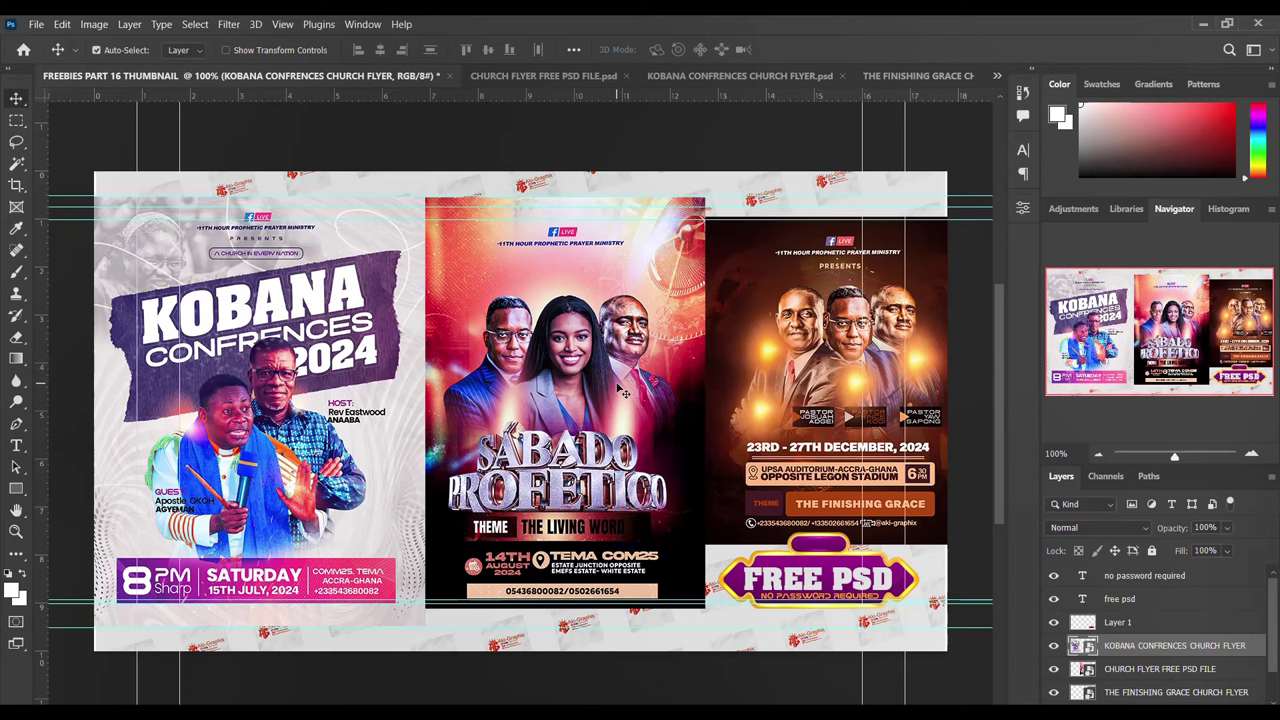
scroll(622, 391, down, 1)
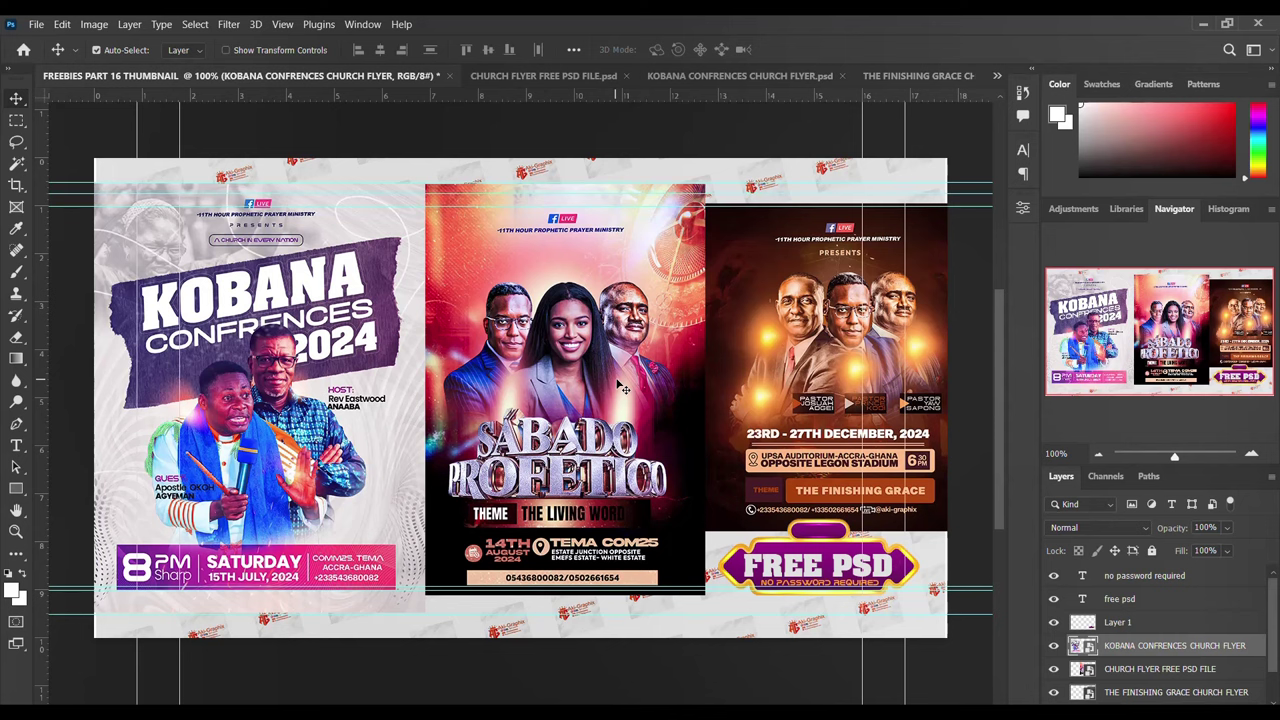
scroll(622, 388, down, 1)
scroll(622, 390, up, 2)
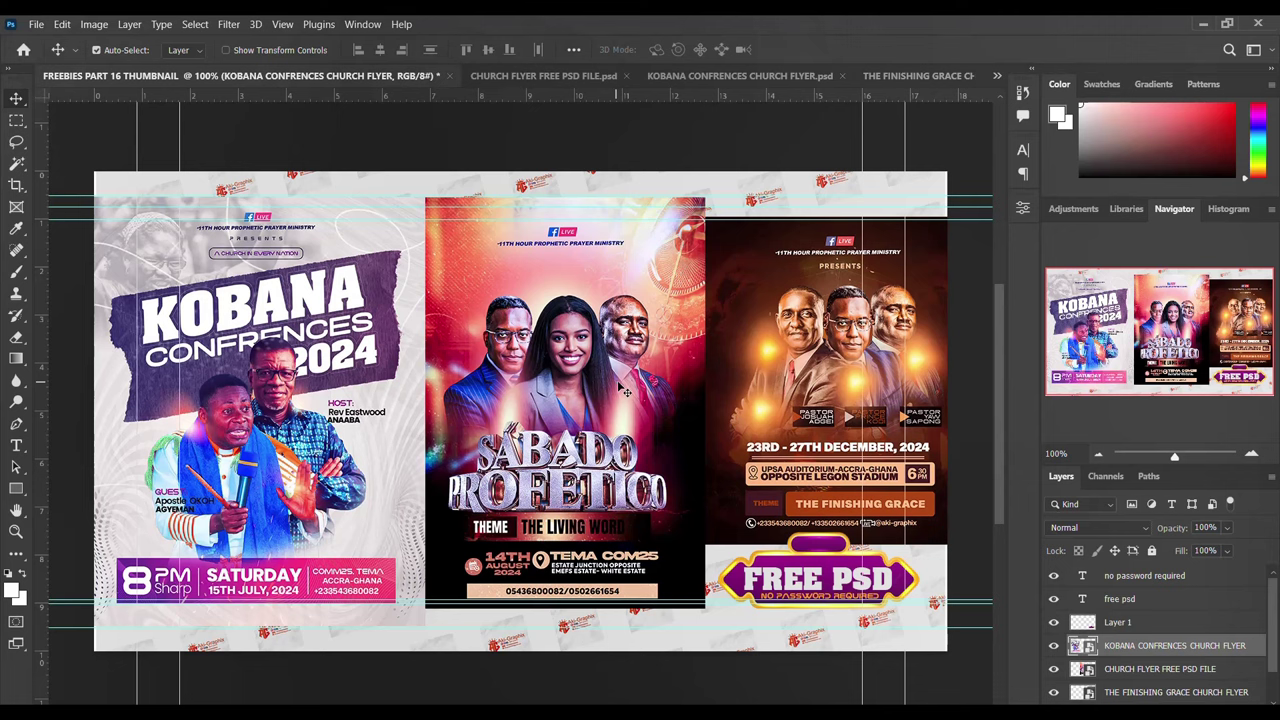